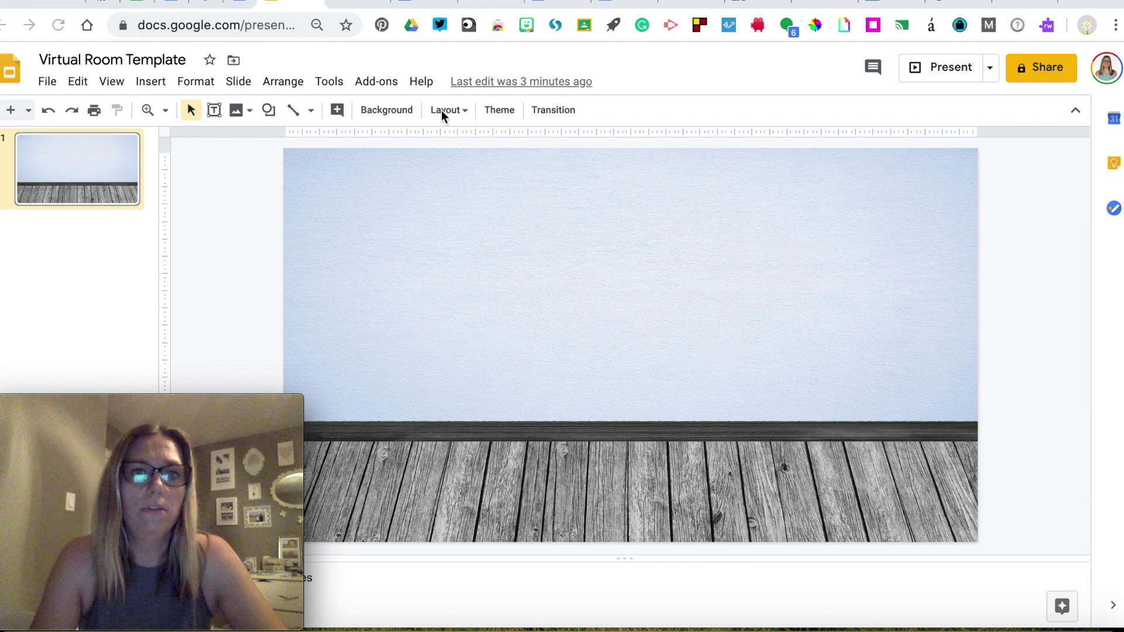
Apply the 'grey brick' layout, giving a white brick wall over a grey wooden floor.
left_click(460, 113)
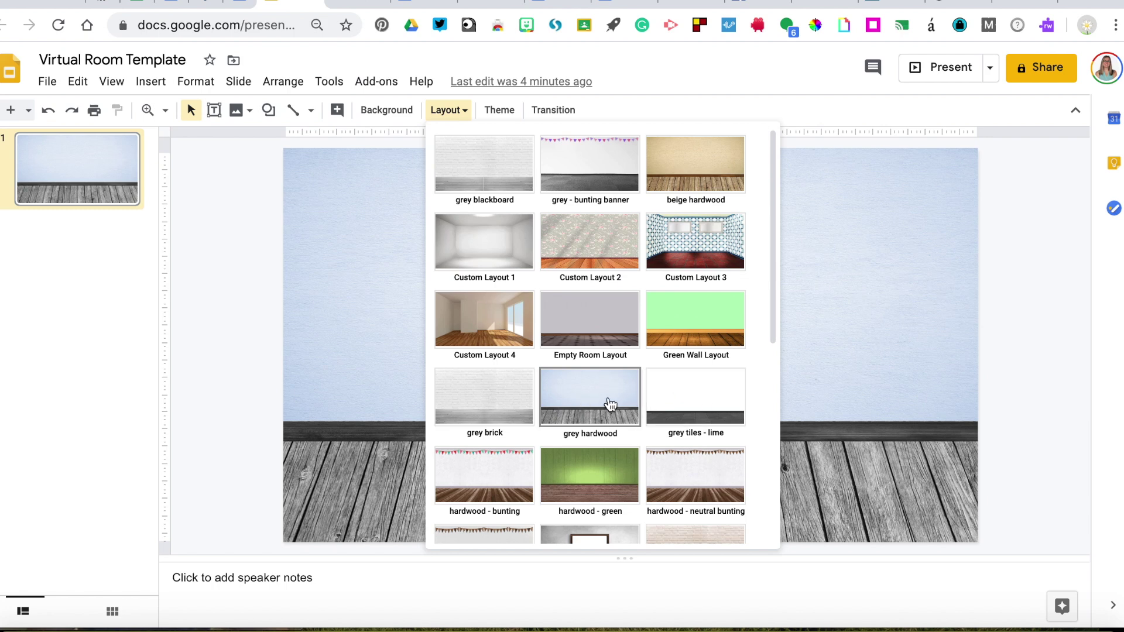
left_click(506, 398)
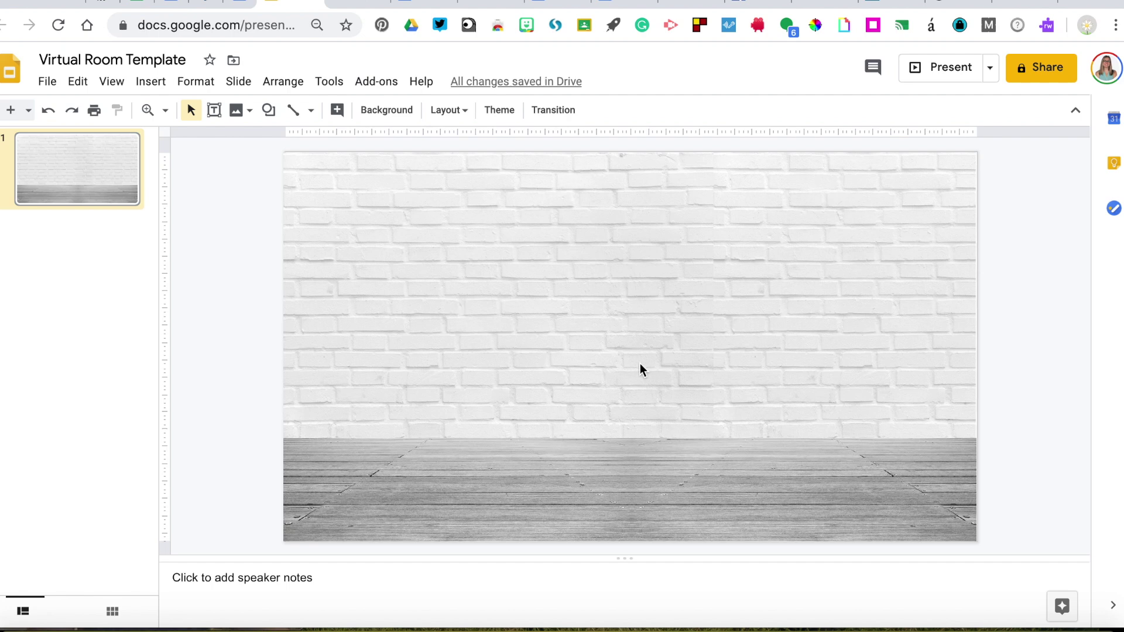
left_click(452, 113)
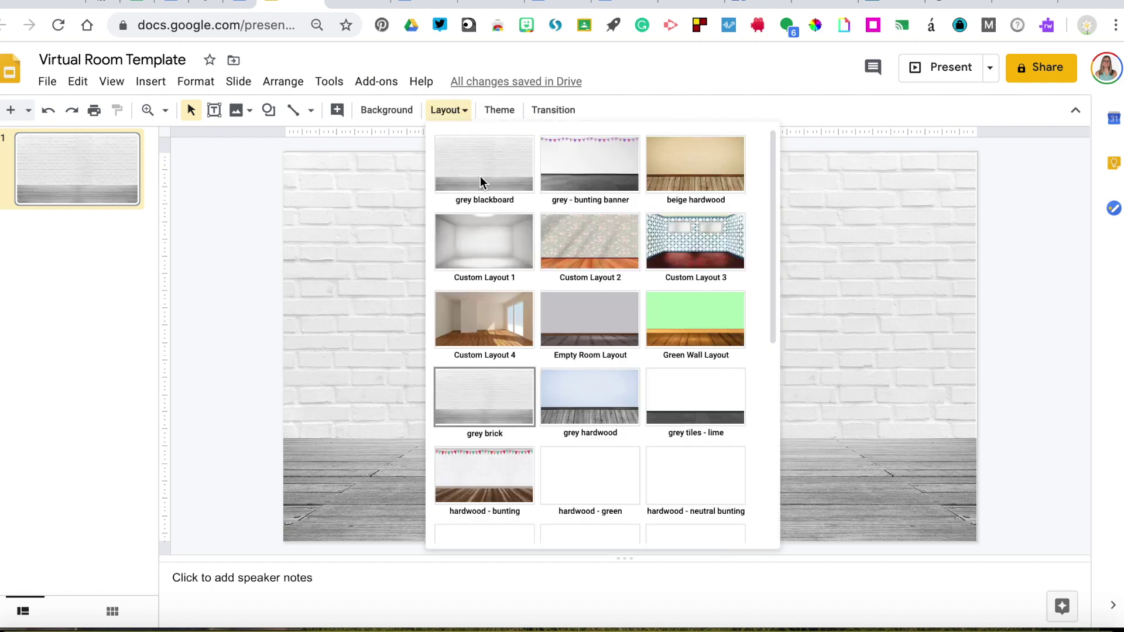
left_click(389, 278)
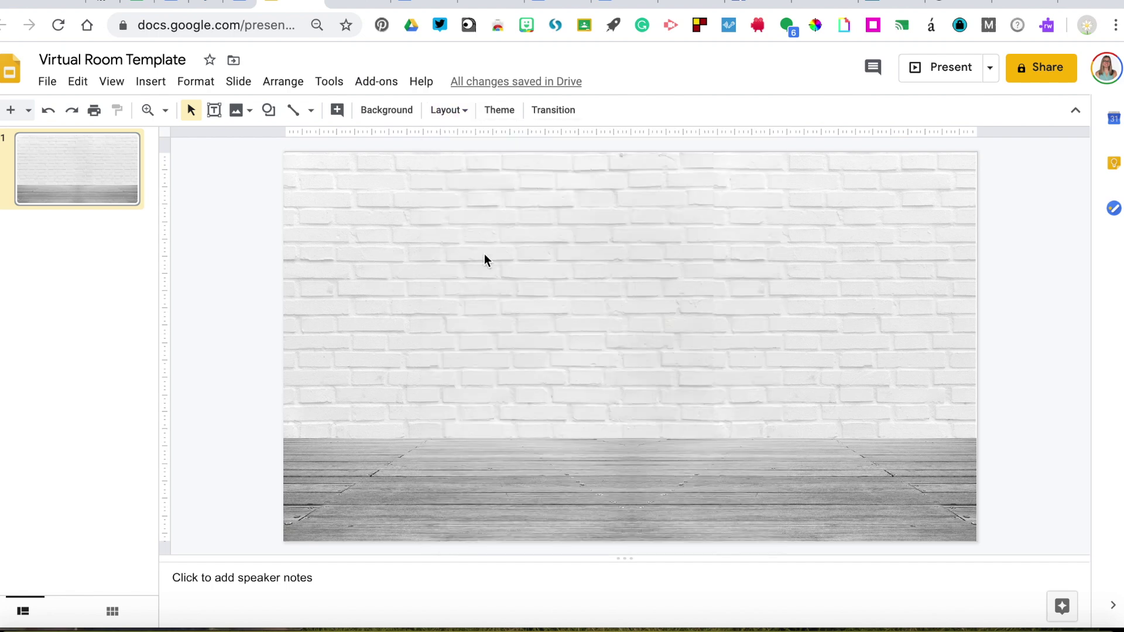
right_click(549, 268)
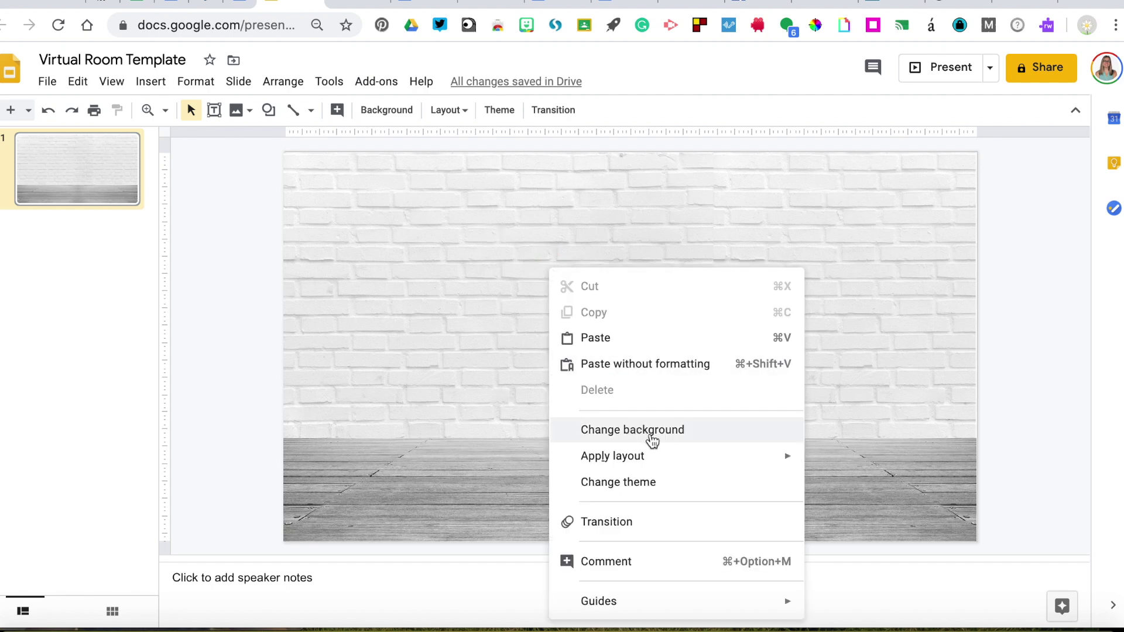
left_click(707, 440)
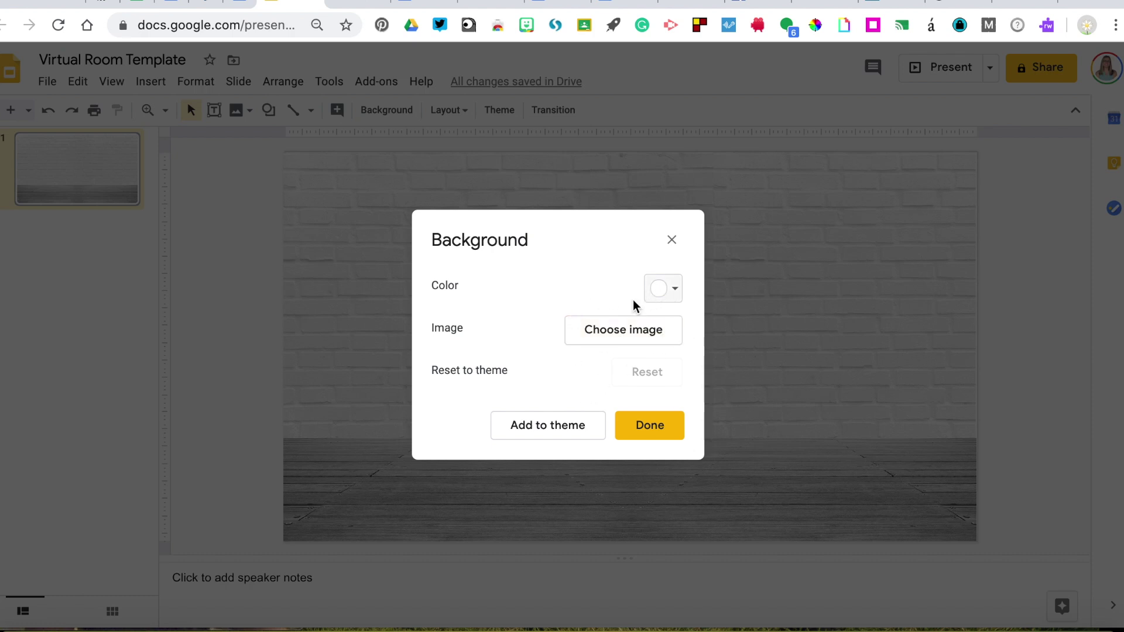
left_click(650, 428)
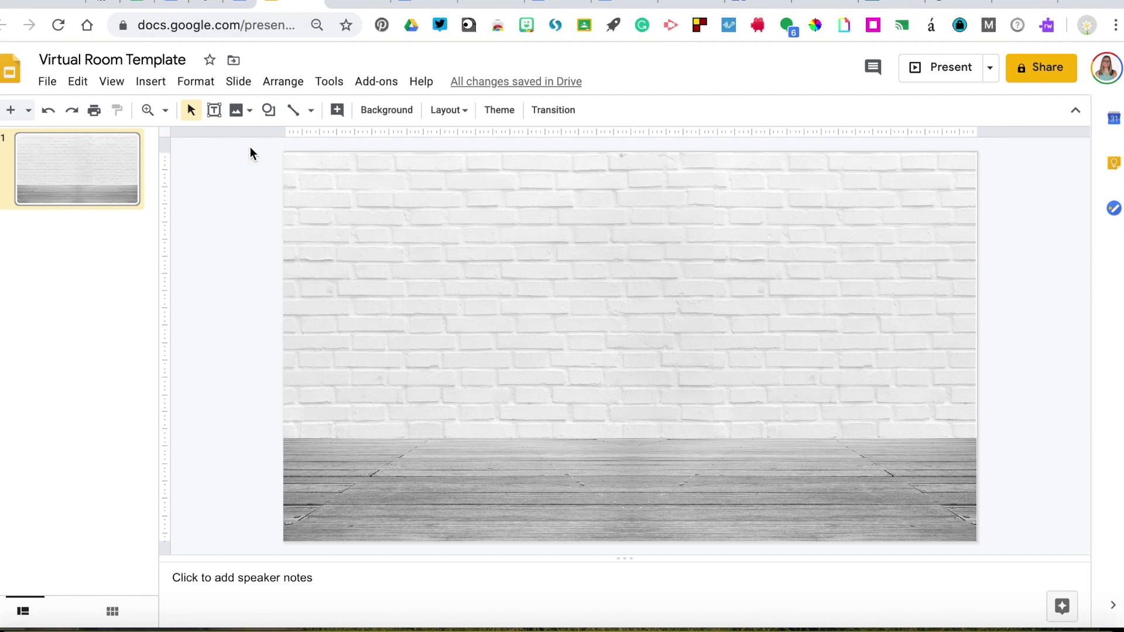
left_click(150, 87)
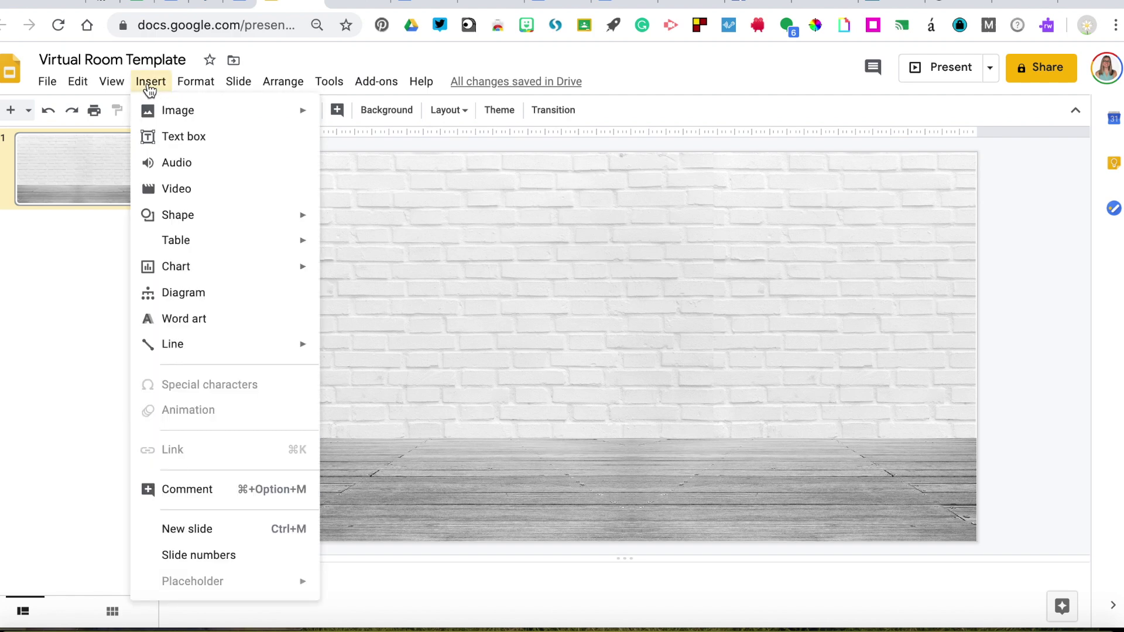
Search the web for 'couch.png' and insert the black ornate couch picture.
mouse_move(168, 113)
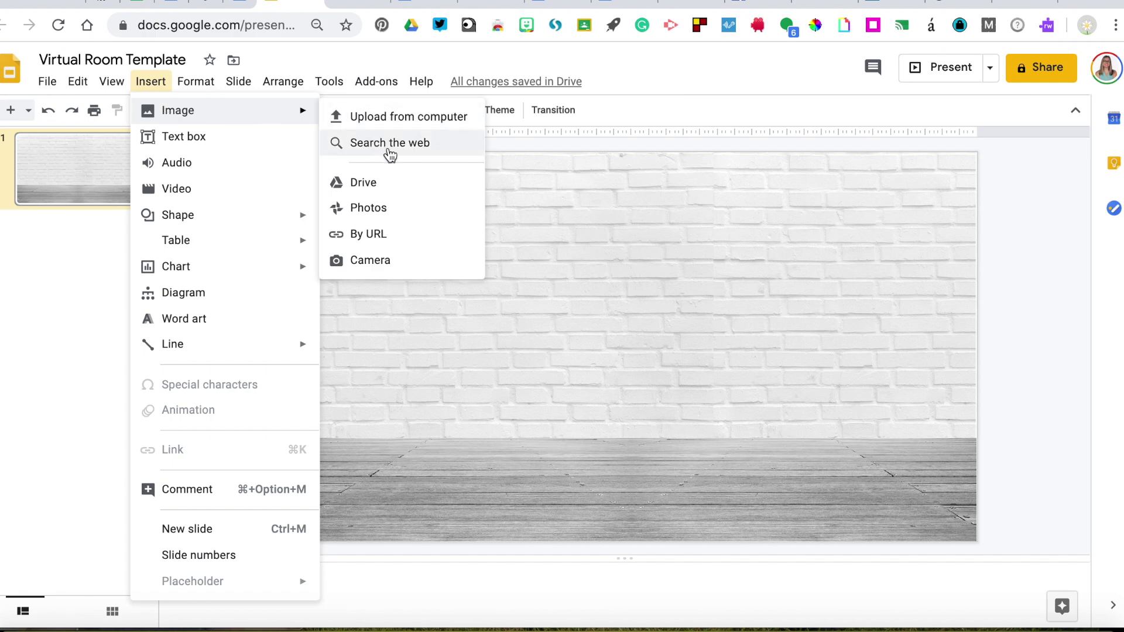
left_click(443, 147)
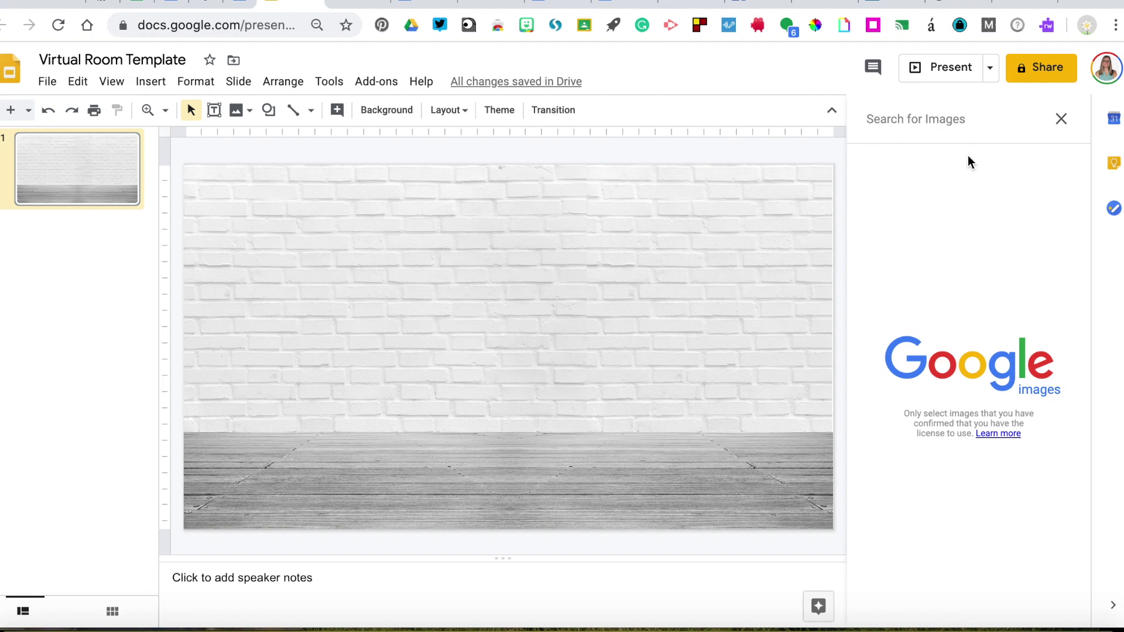
type("cour")
type("h")
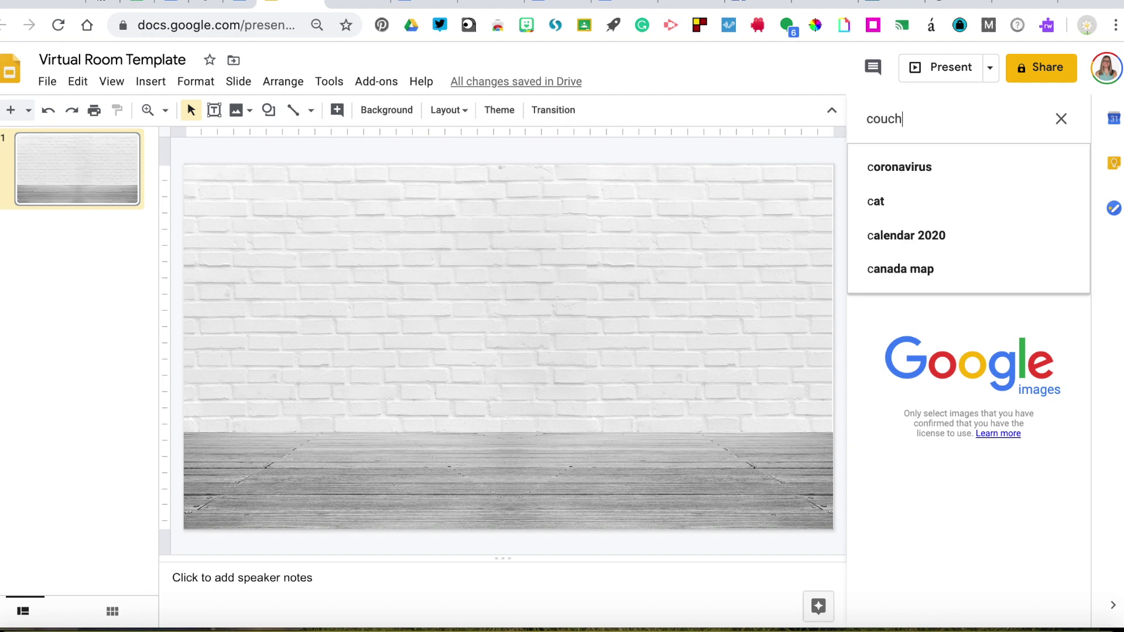
type(".png")
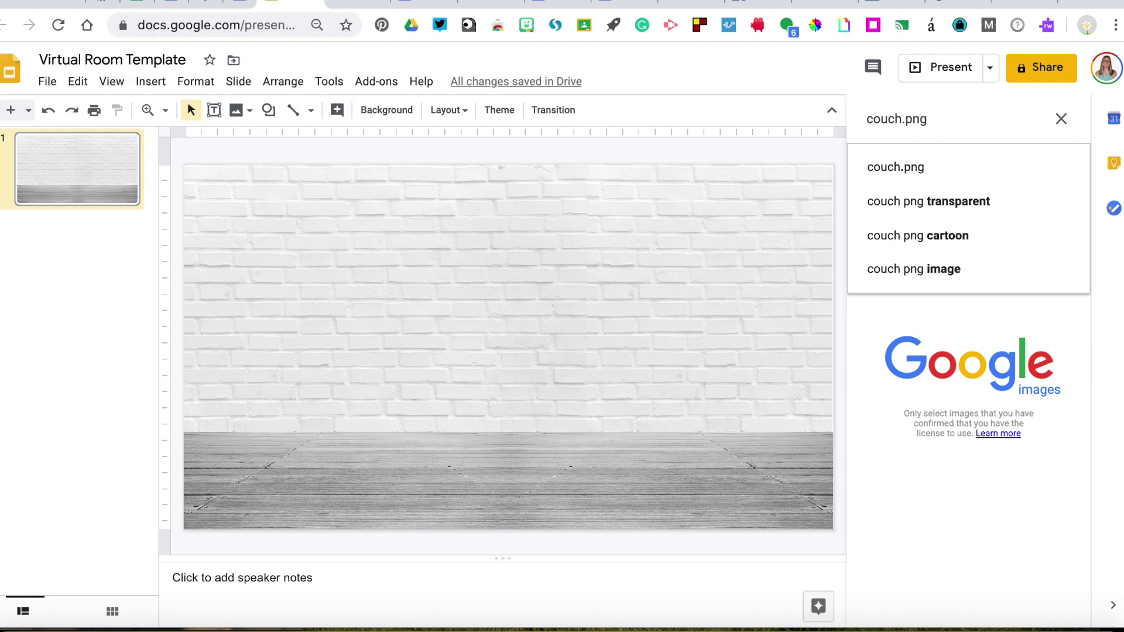
key("Down")
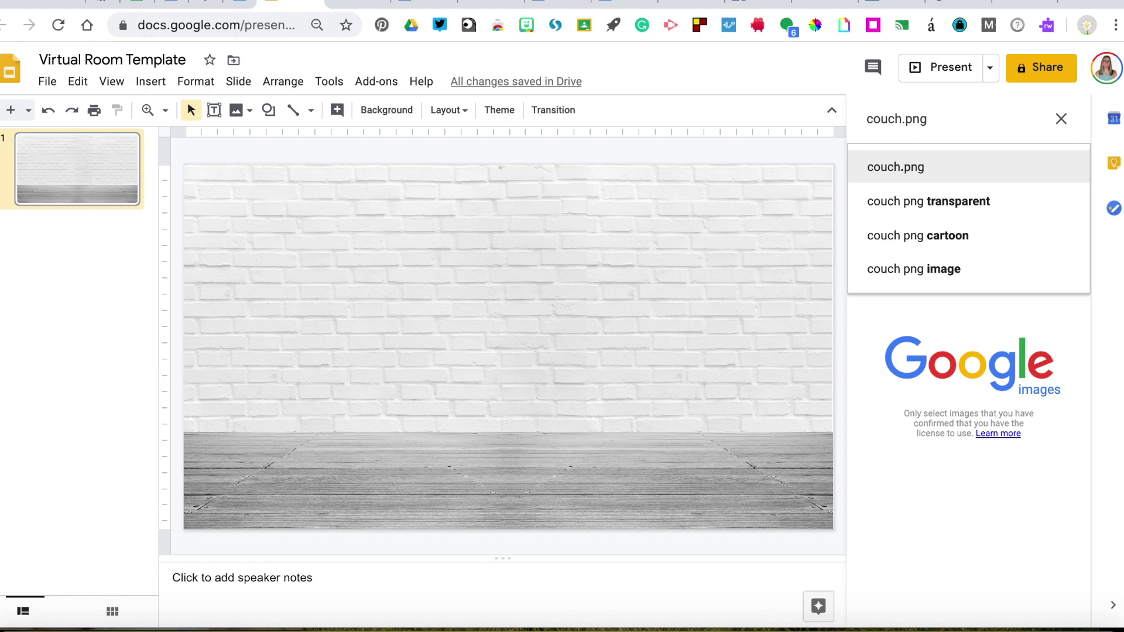
key("Return")
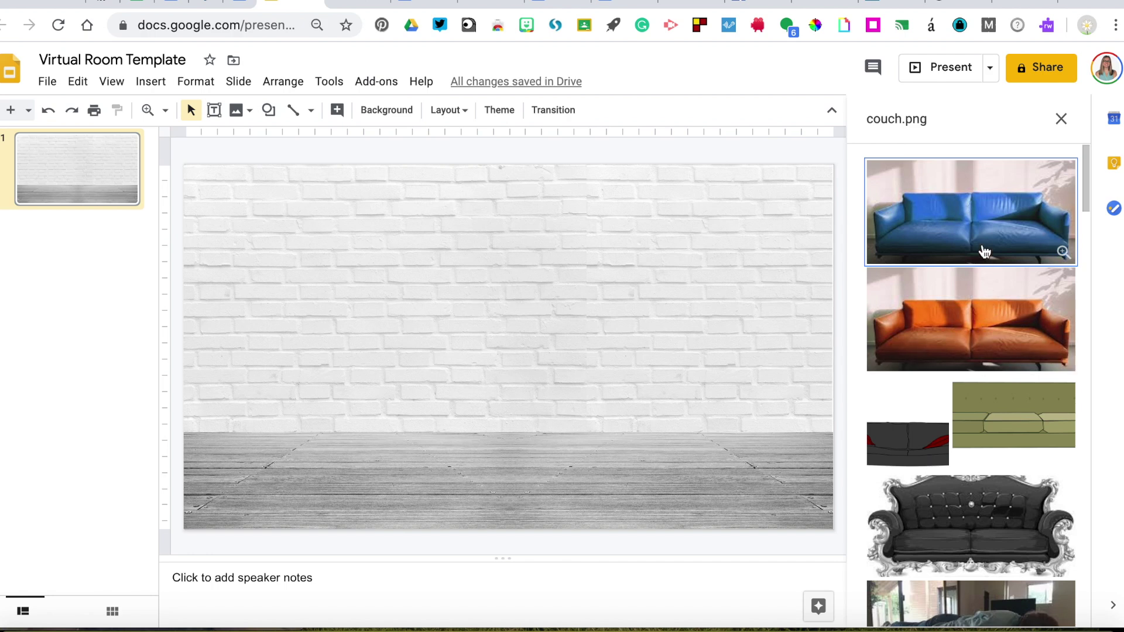
scroll(981, 250, "down", 1)
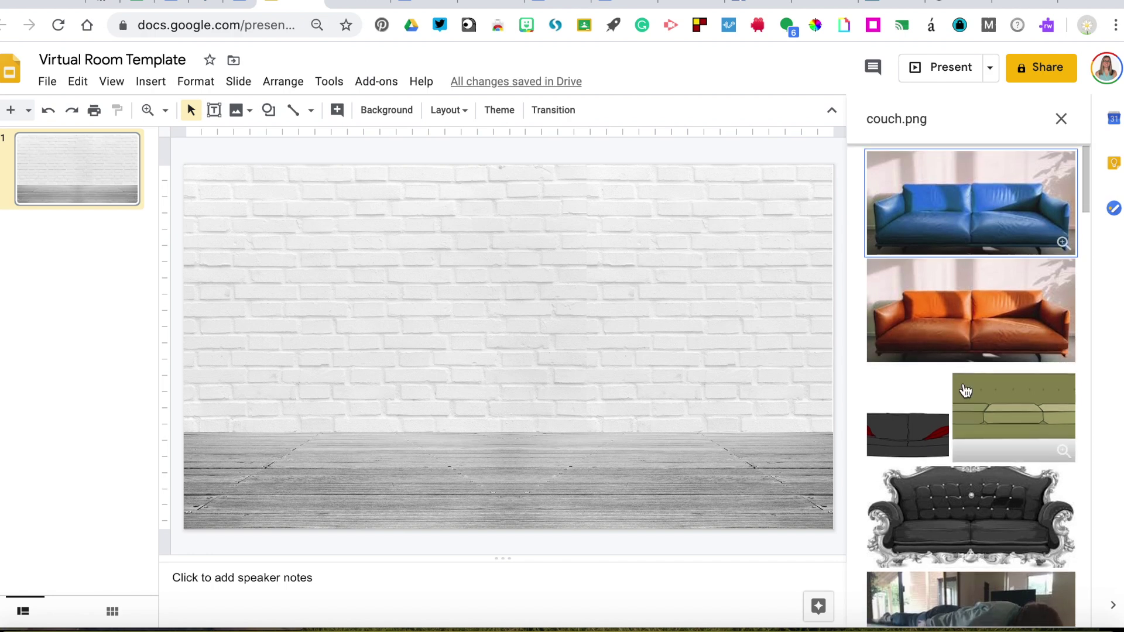
scroll(960, 334, "down", 3)
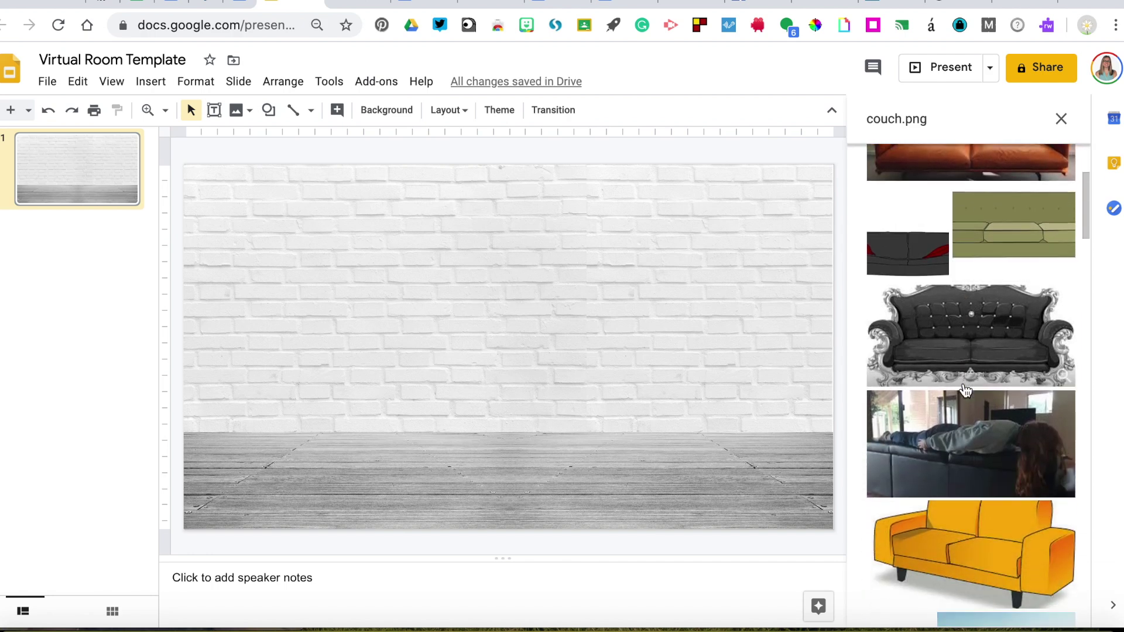
left_click(955, 338)
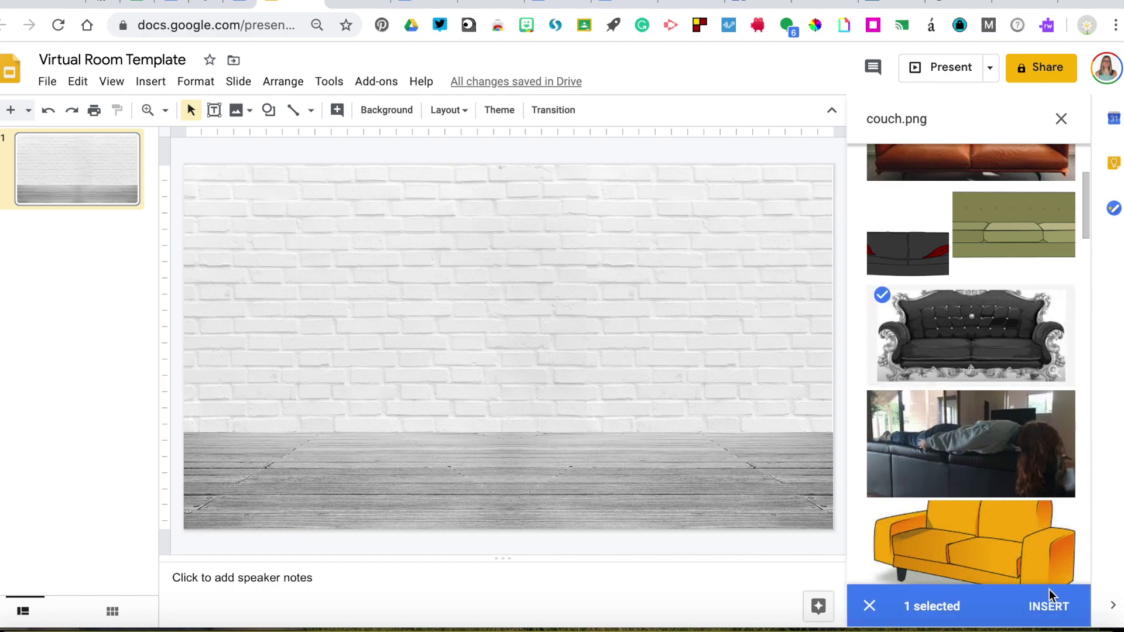
left_click(1049, 609)
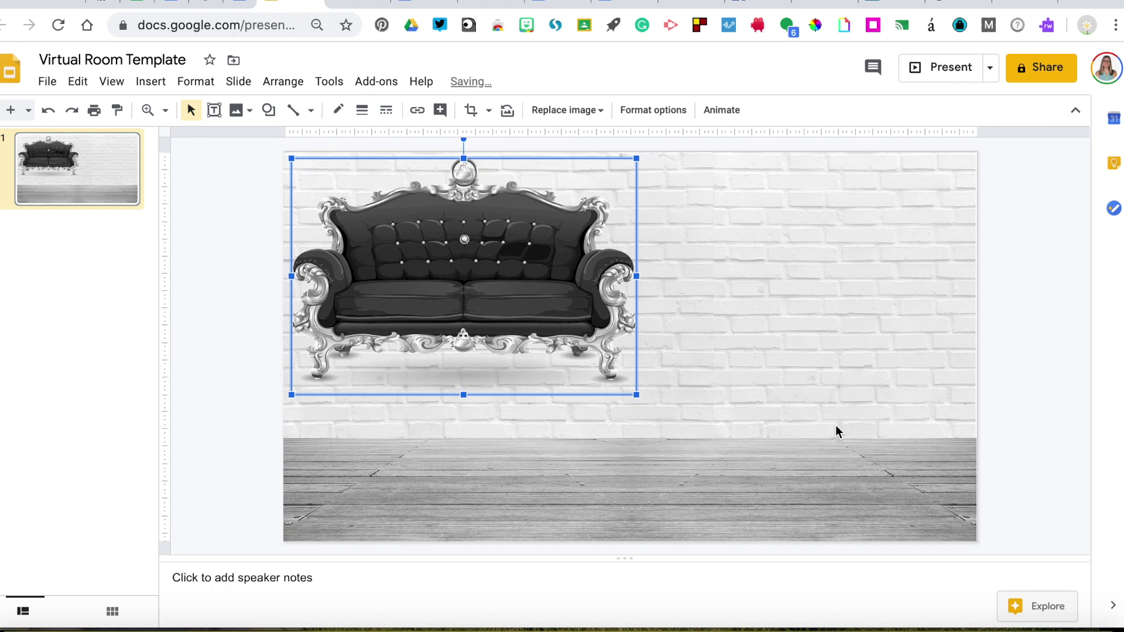
Drag the couch onto the floor at the lower right and resize it to narrower proportions.
left_click_drag(545, 274, 881, 386)
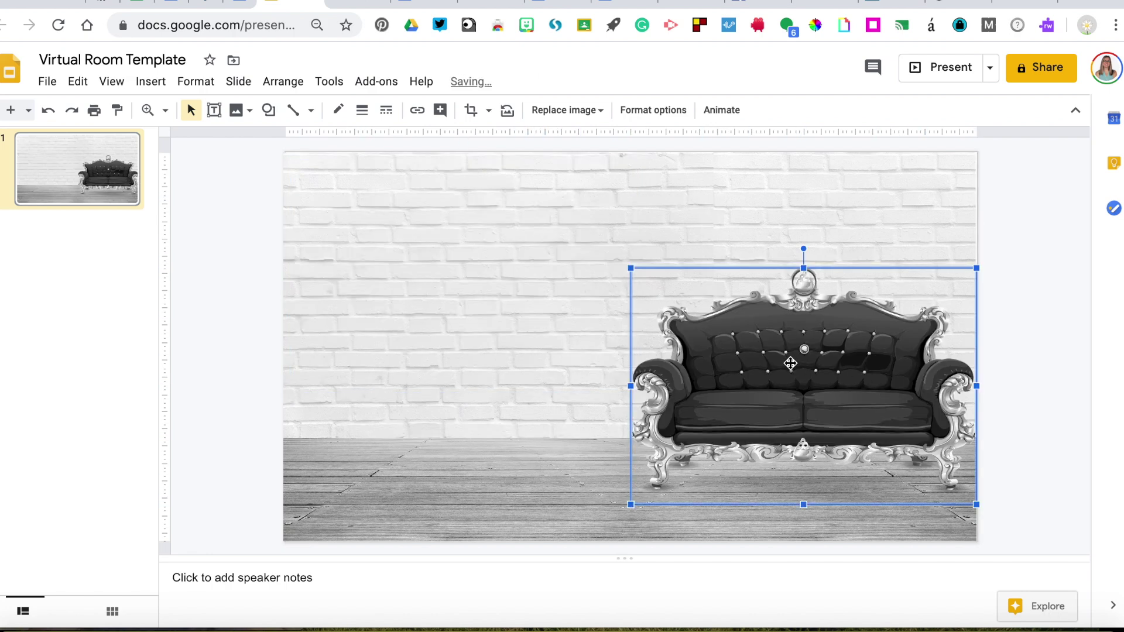
left_click_drag(630, 268, 658, 301)
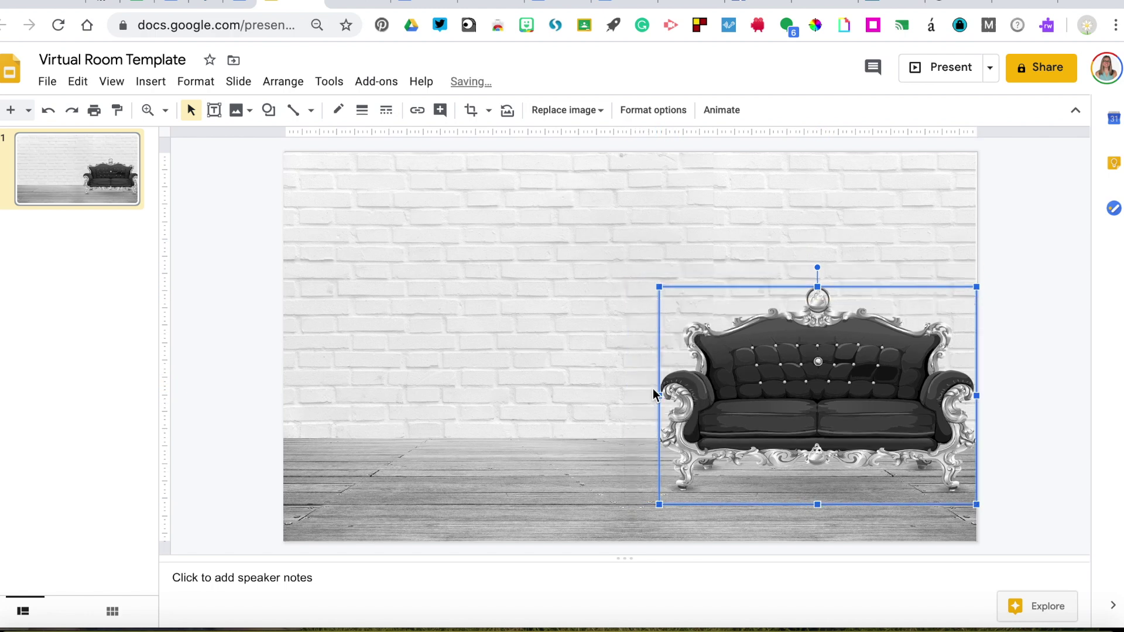
left_click_drag(658, 396, 545, 400)
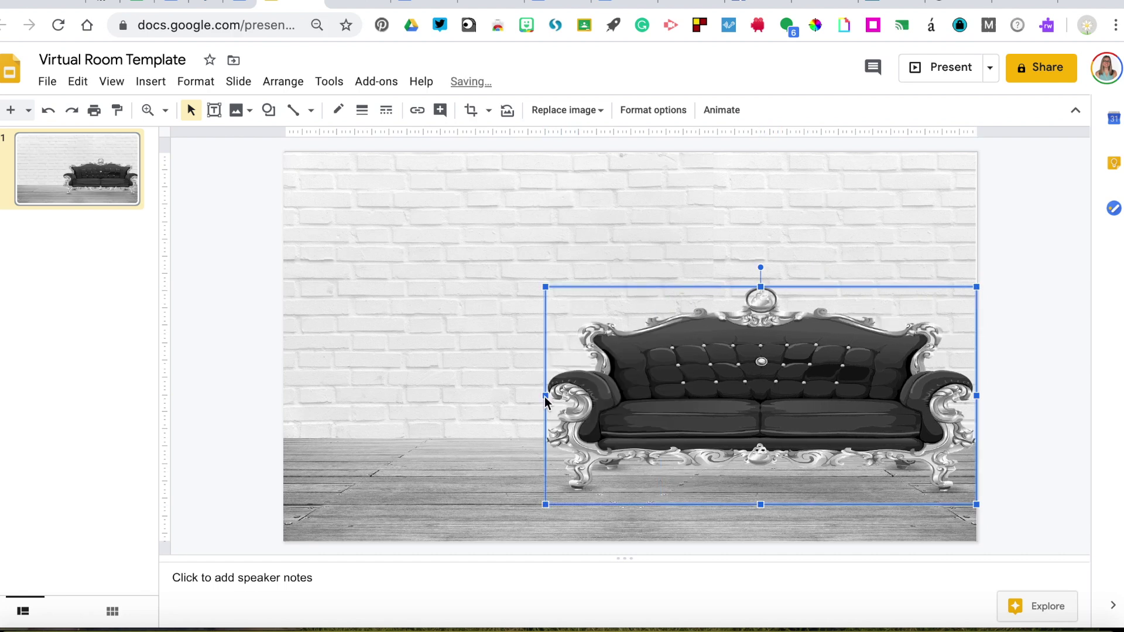
left_click_drag(545, 396, 636, 414)
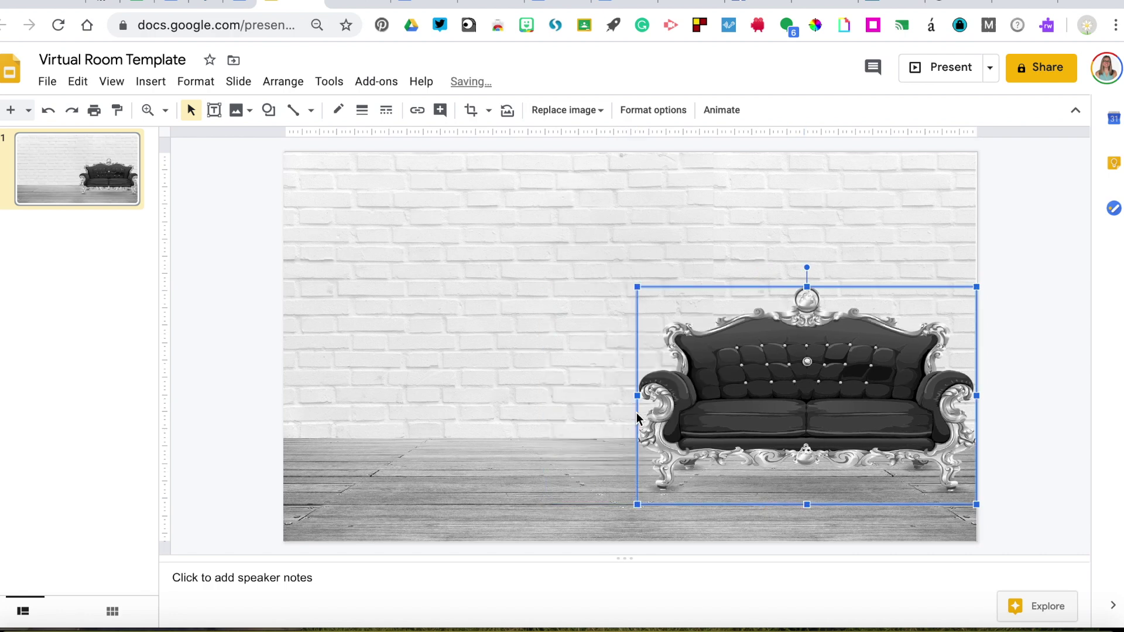
left_click(502, 367)
Search the web for 'book shelf' and insert the empty brown bookshelf picture.
left_click(155, 82)
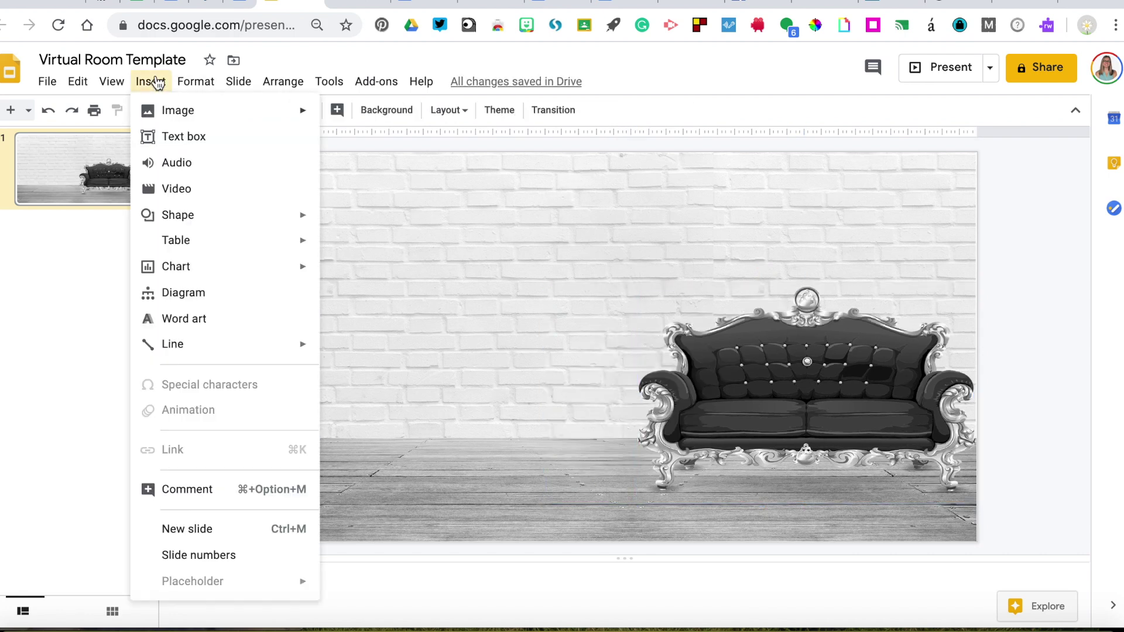
mouse_move(173, 118)
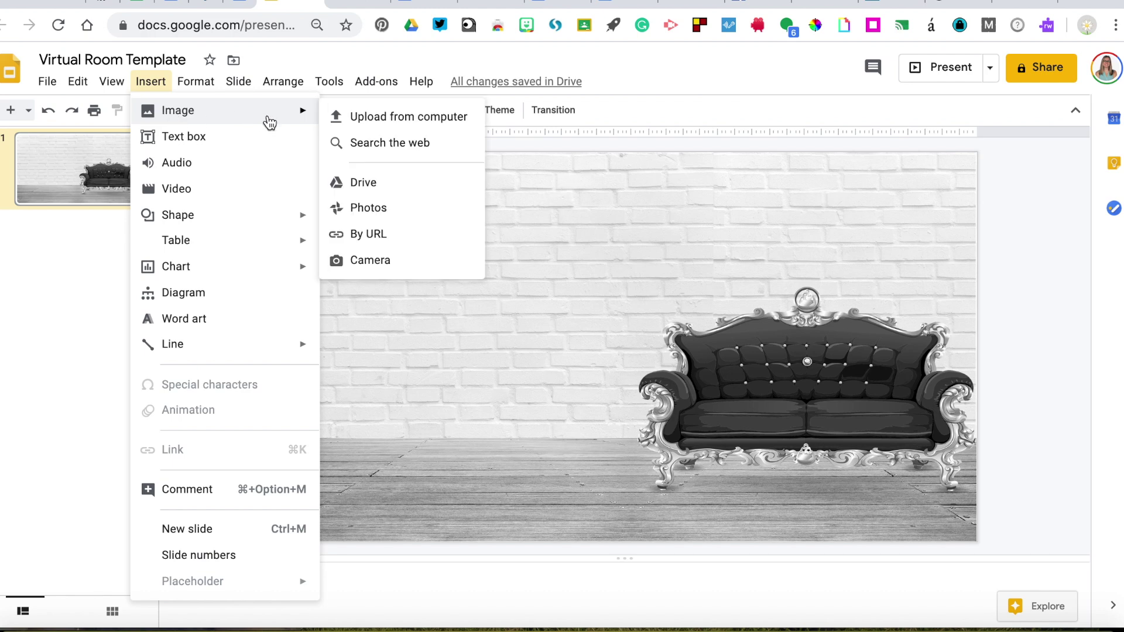
left_click(362, 142)
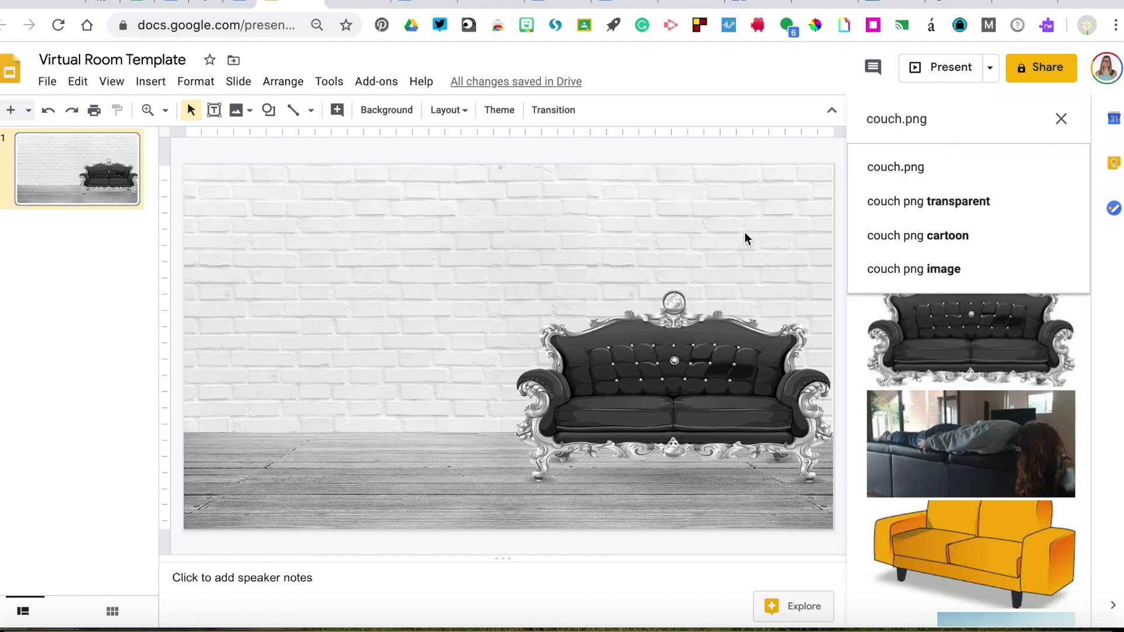
double_click(885, 120)
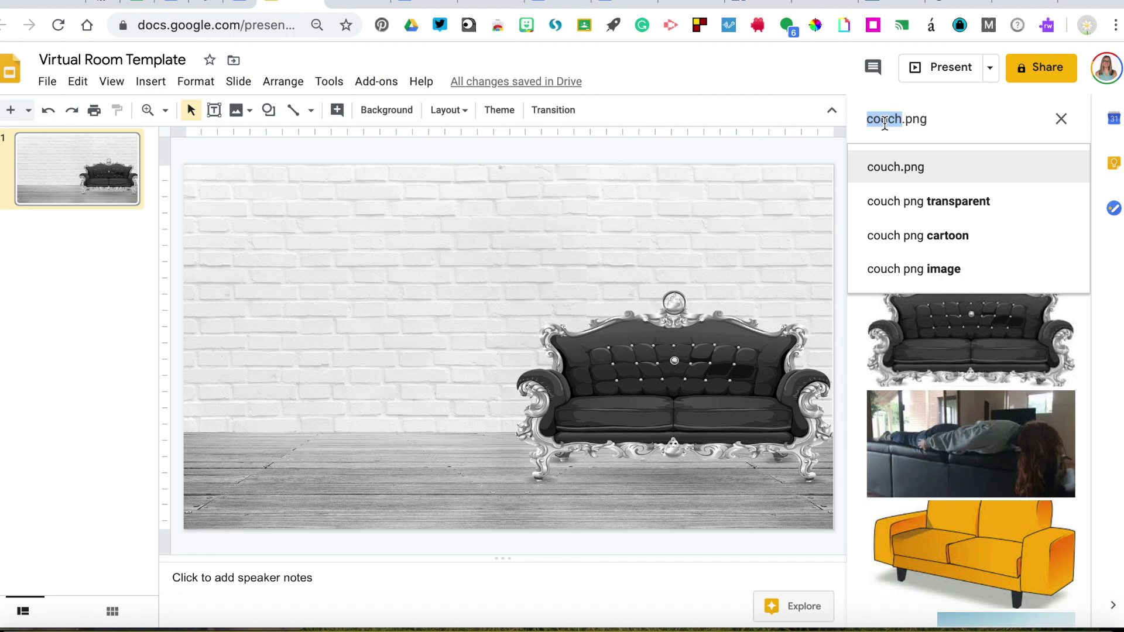
type("book ss")
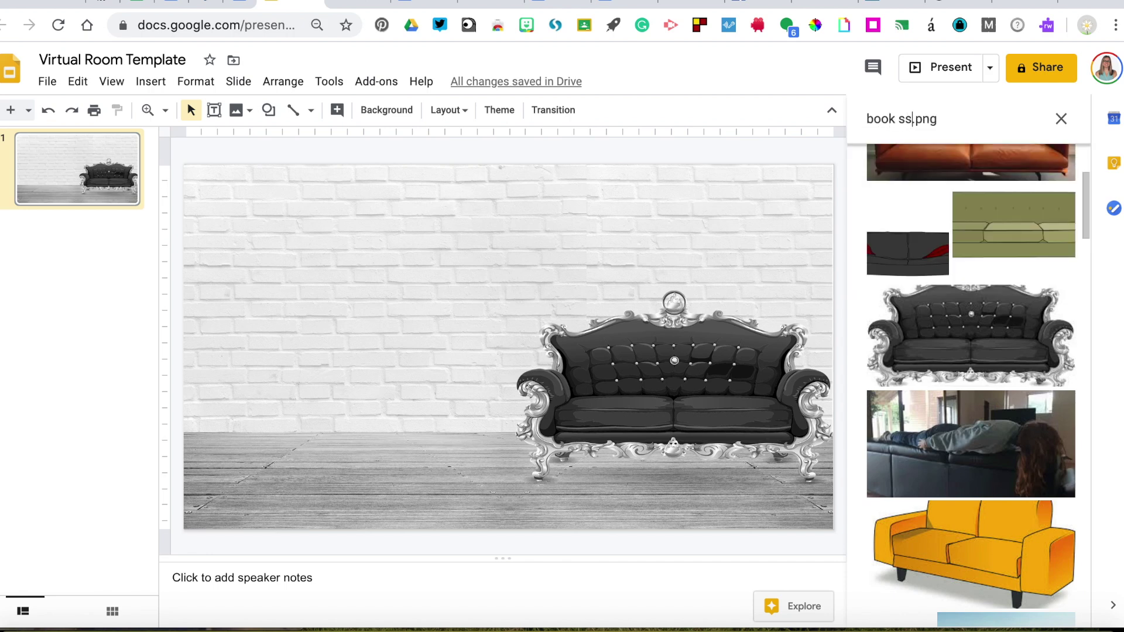
key("BackSpace")
type("hel")
type("f")
key("Return")
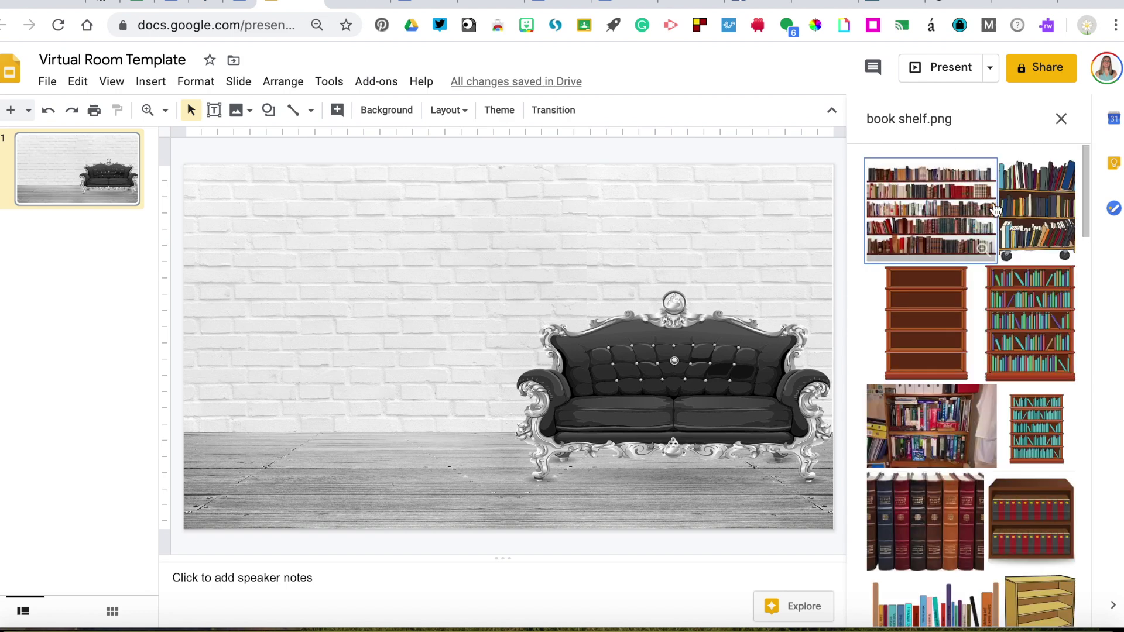
left_click(934, 320)
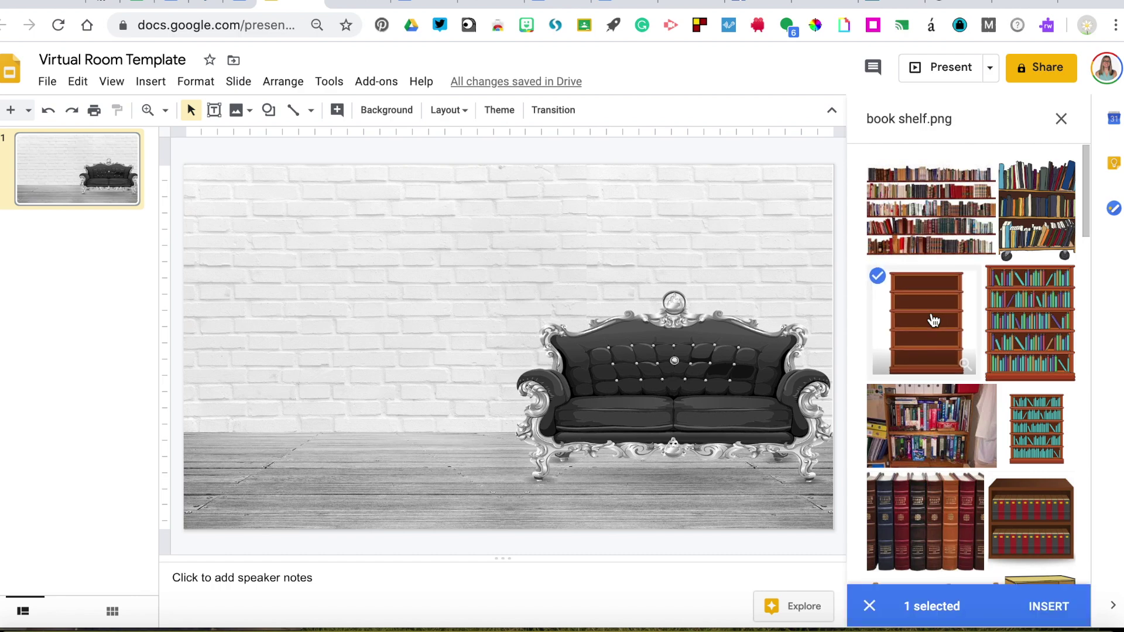
left_click(1042, 605)
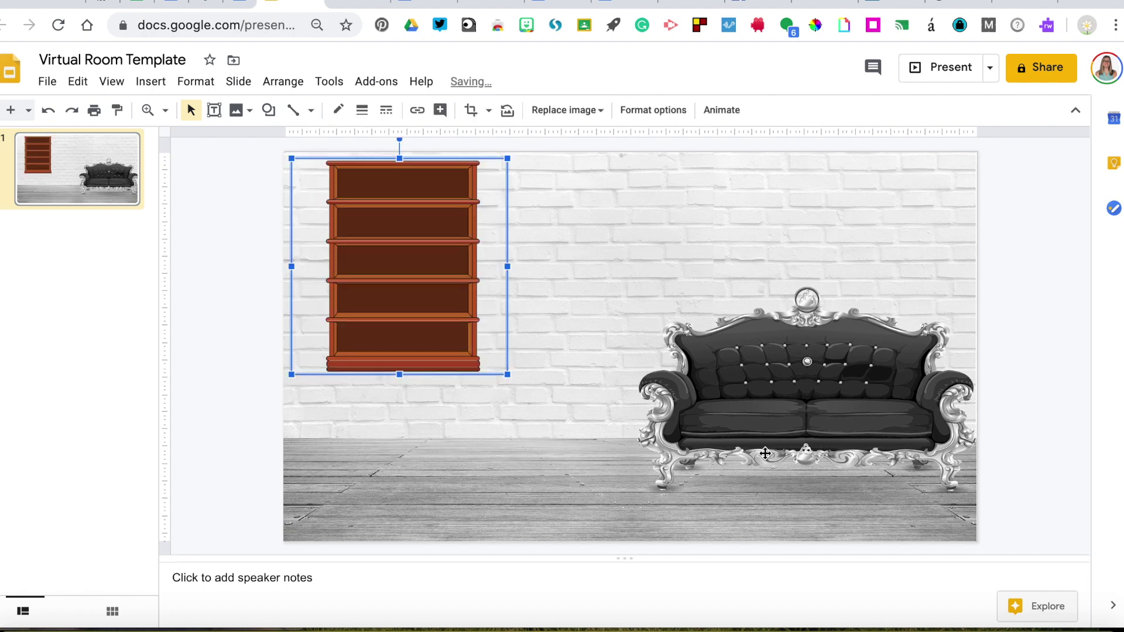
Enlarge the bookshelf and position it standing at the slide's left side.
left_click(423, 268)
left_click_drag(423, 267, 421, 331)
left_click_drag(502, 234, 559, 190)
left_click_drag(502, 231, 471, 229)
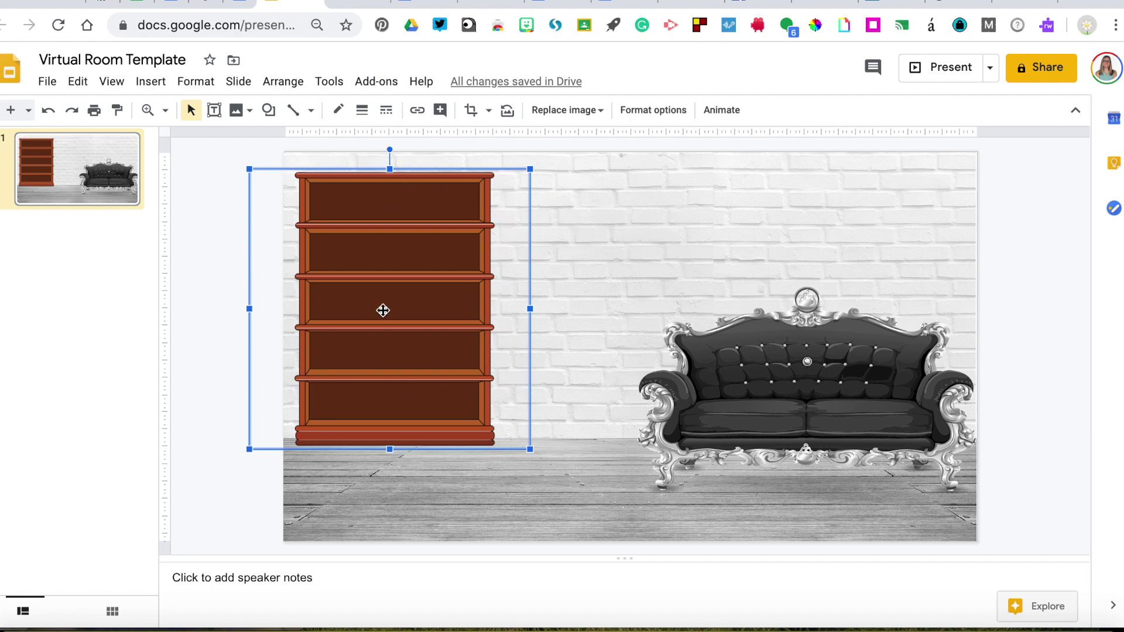
left_click(638, 111)
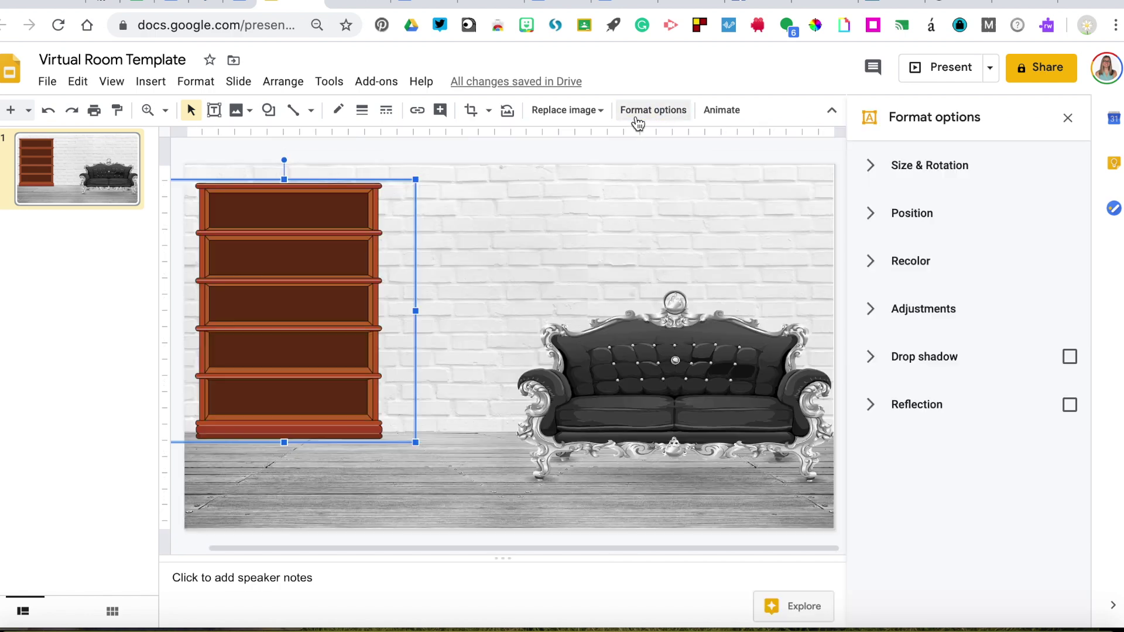
Recolor both the bookshelf and the couch with the Light 7 teal tint.
left_click(915, 265)
left_click(992, 306)
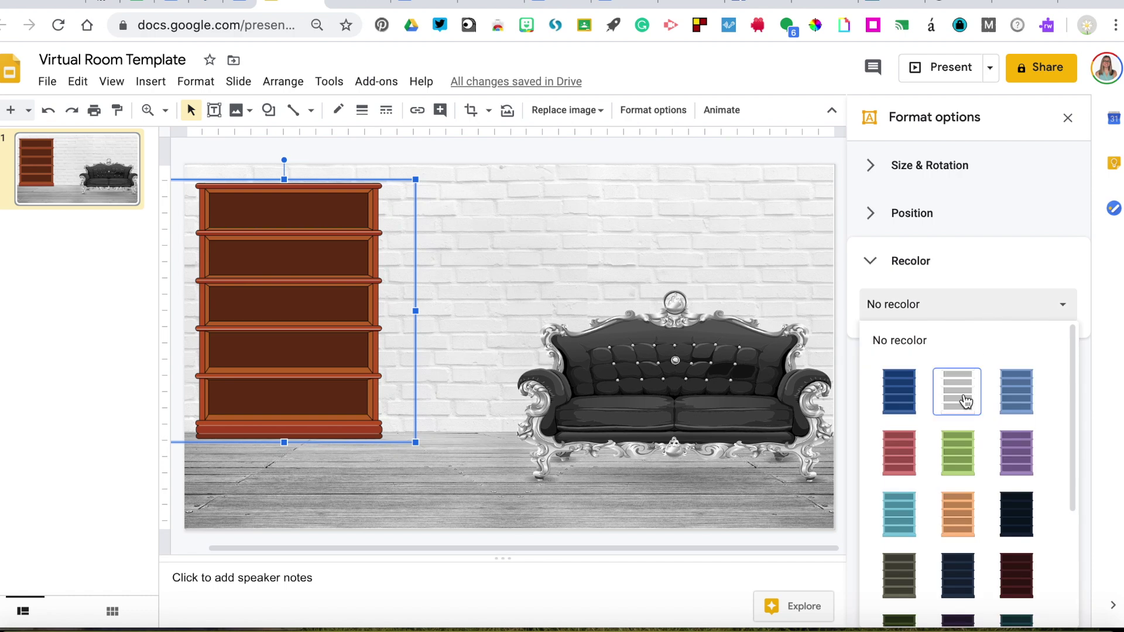
scroll(966, 400, "down", 1)
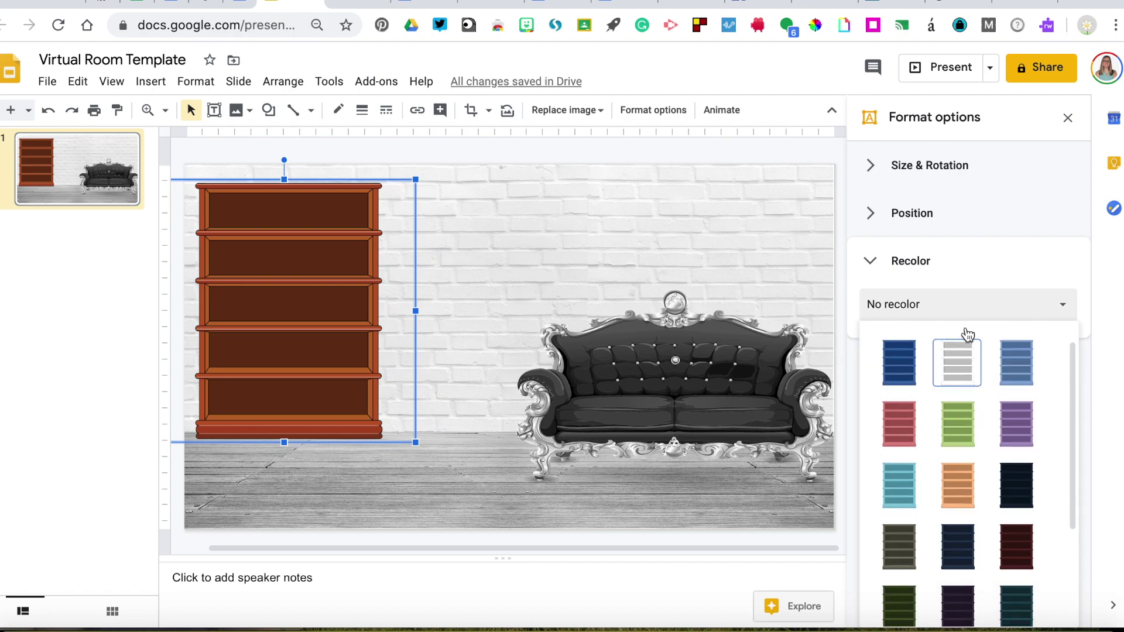
left_click(907, 473)
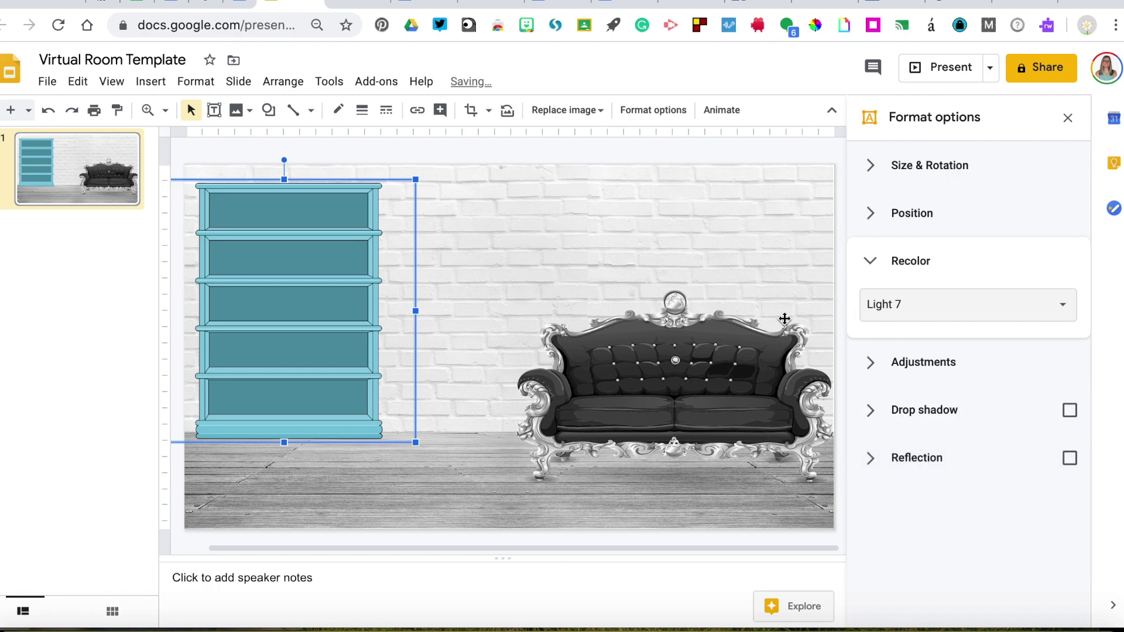
left_click(695, 347)
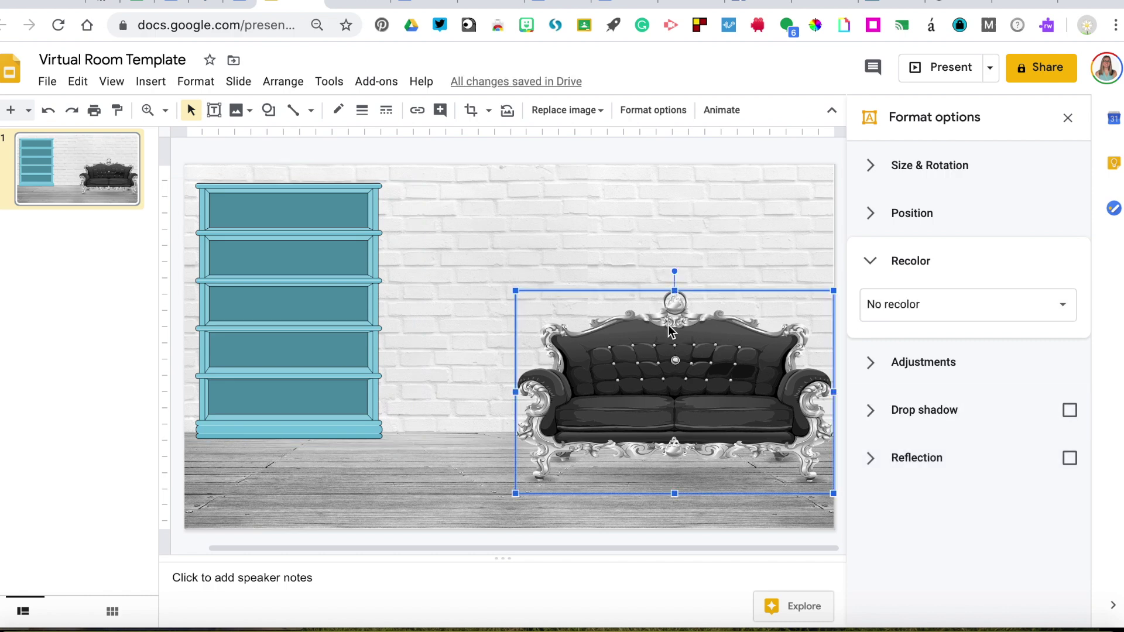
left_click(893, 319)
left_click(899, 513)
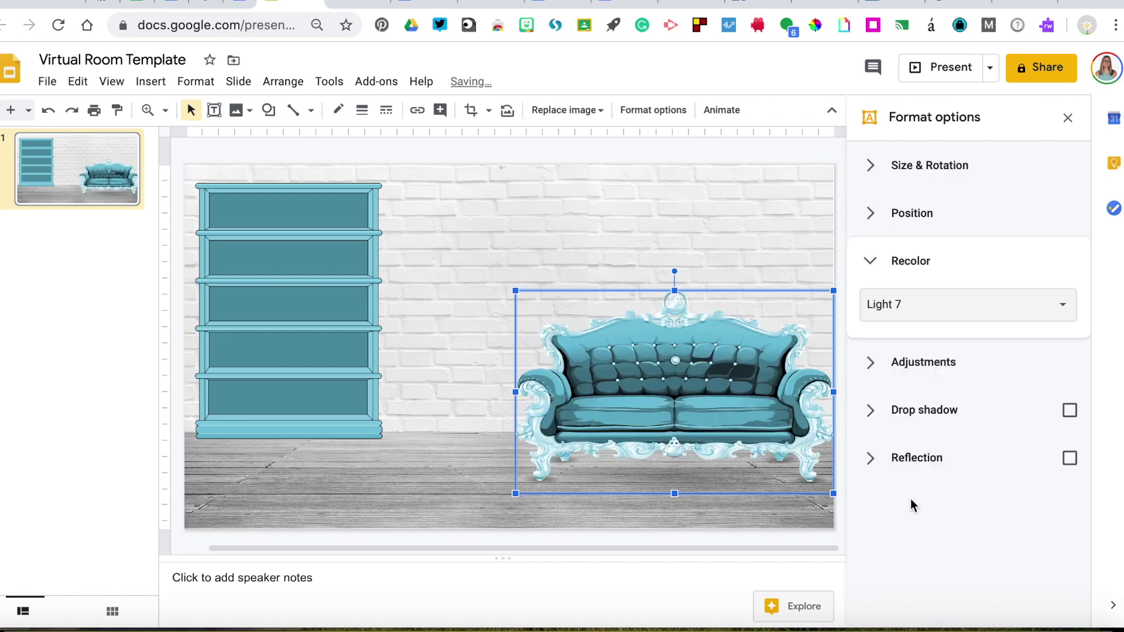
left_click(423, 441)
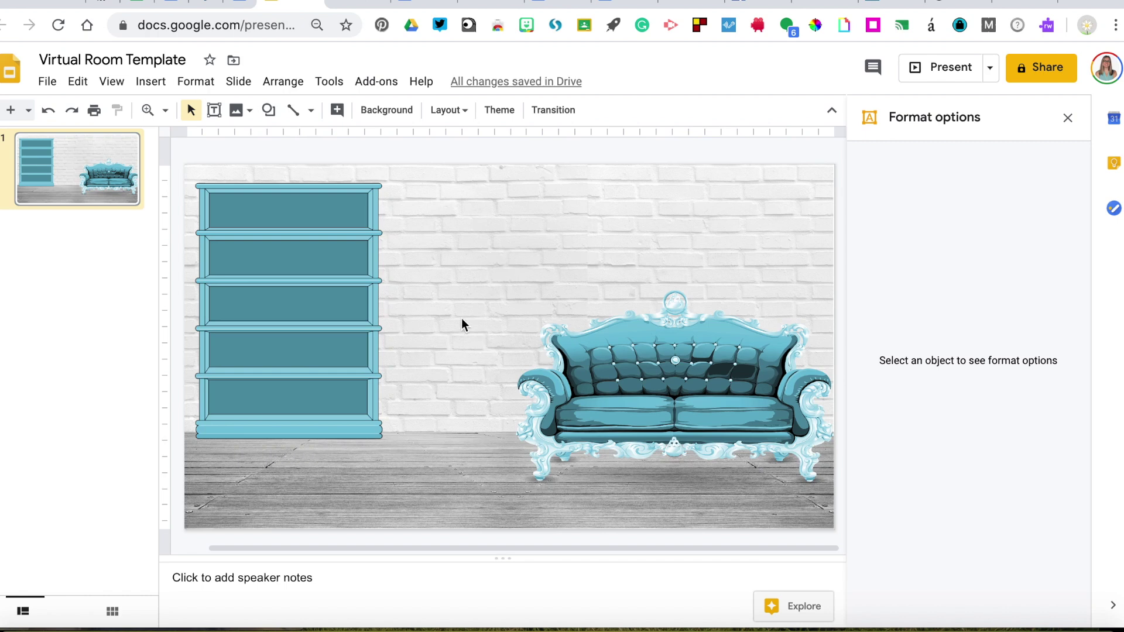
Search the web for 'window frame' and insert the white French-window picture.
left_click(146, 94)
mouse_move(188, 110)
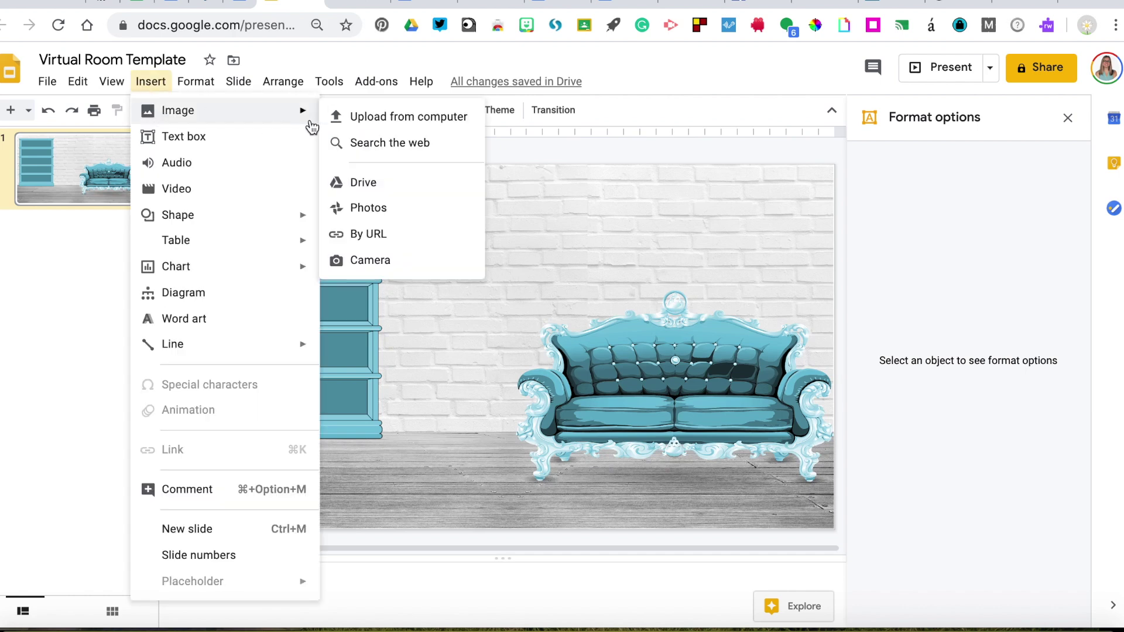
left_click(356, 143)
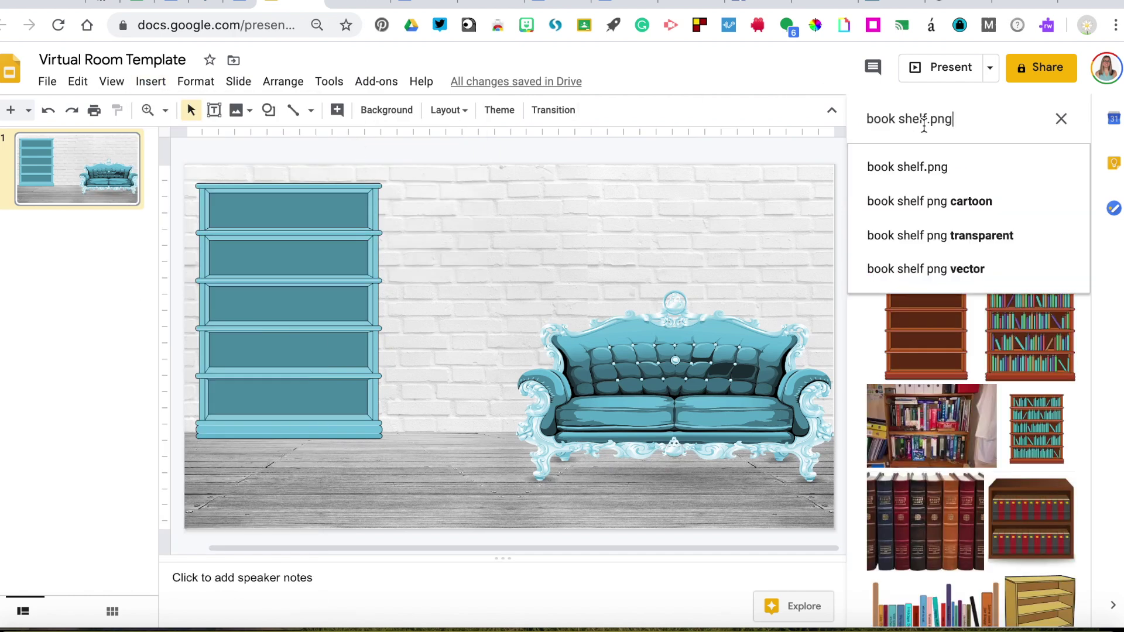
left_click_drag(925, 121, 847, 121)
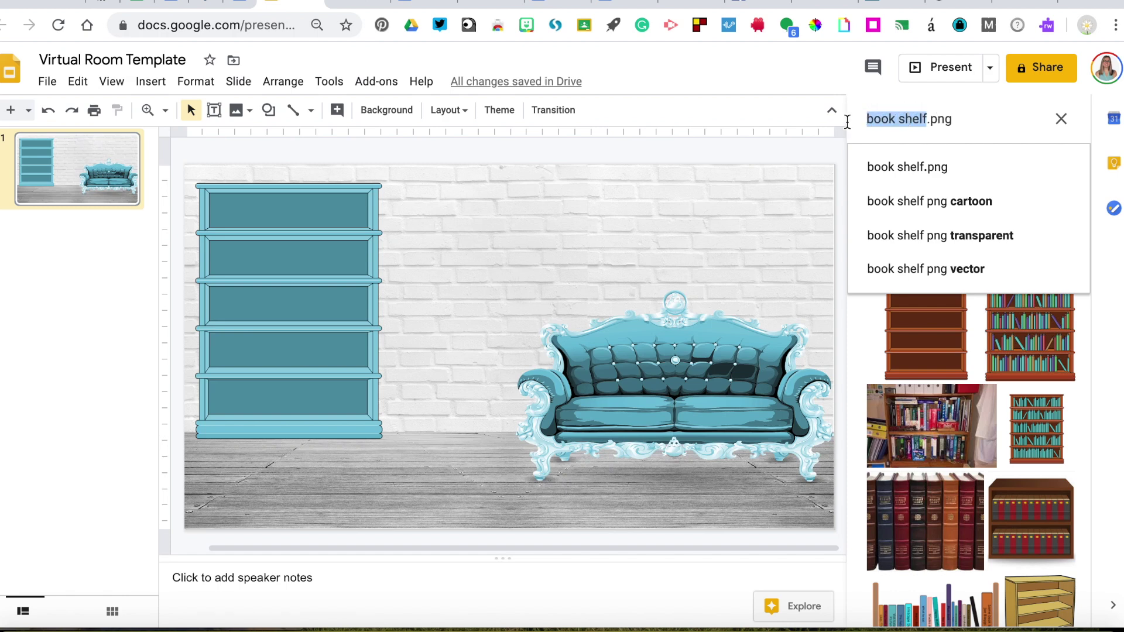
type("window f")
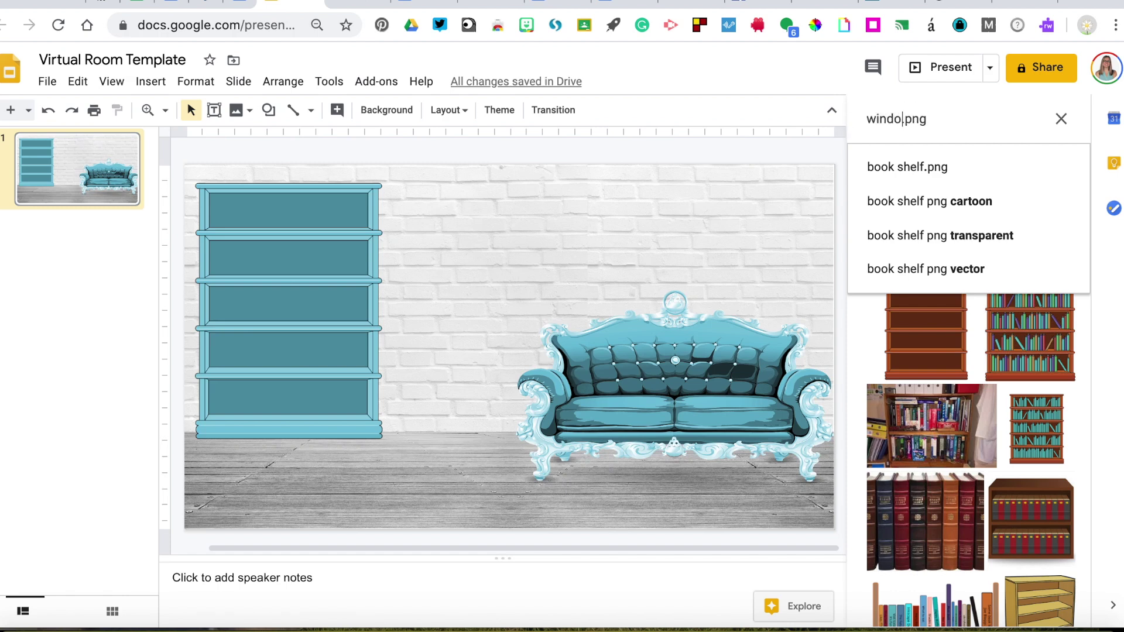
type("rame")
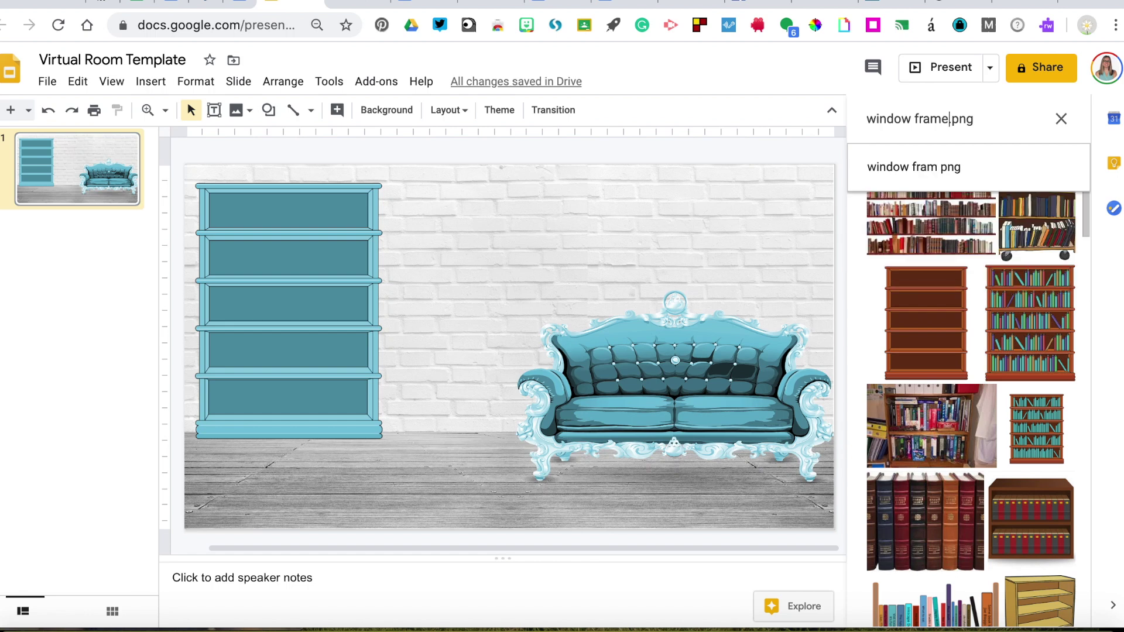
key("Return")
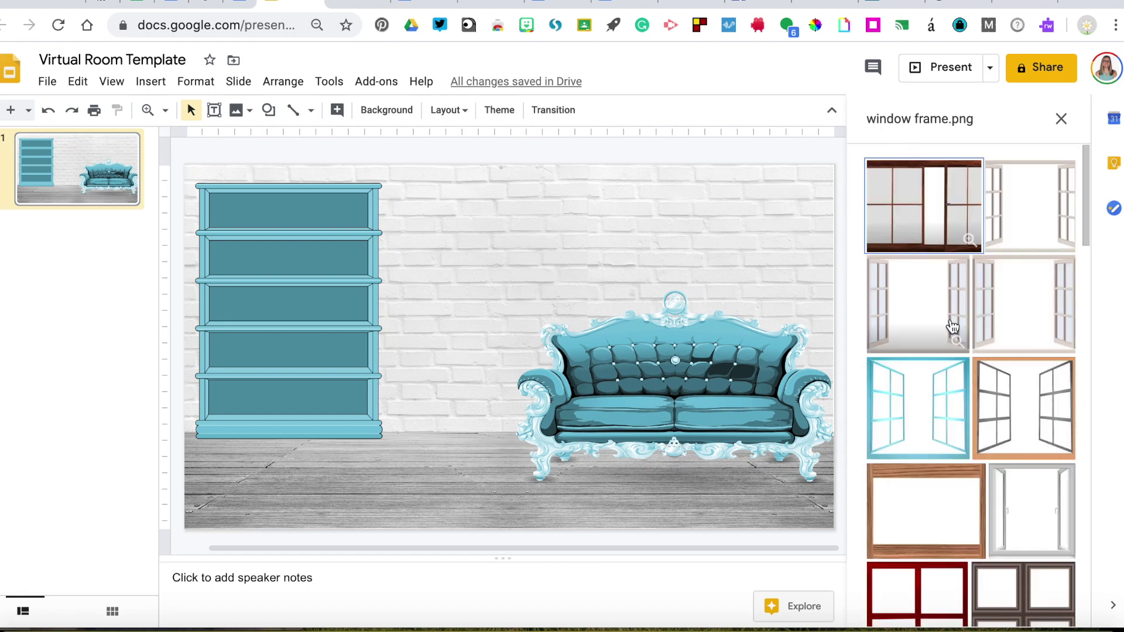
left_click(1007, 314)
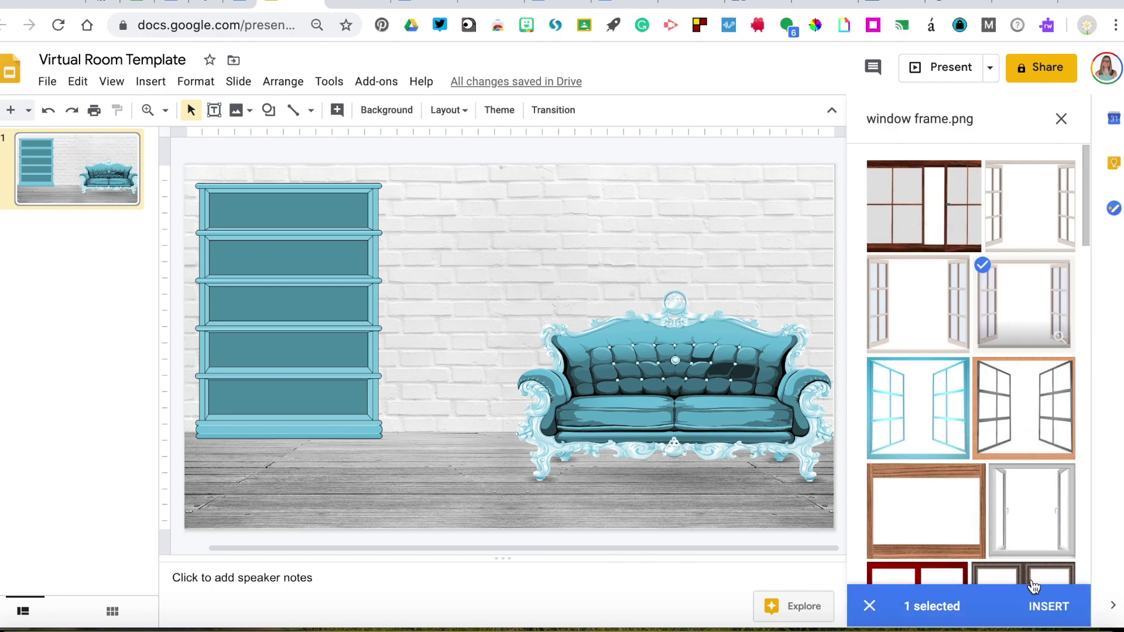
left_click(1047, 608)
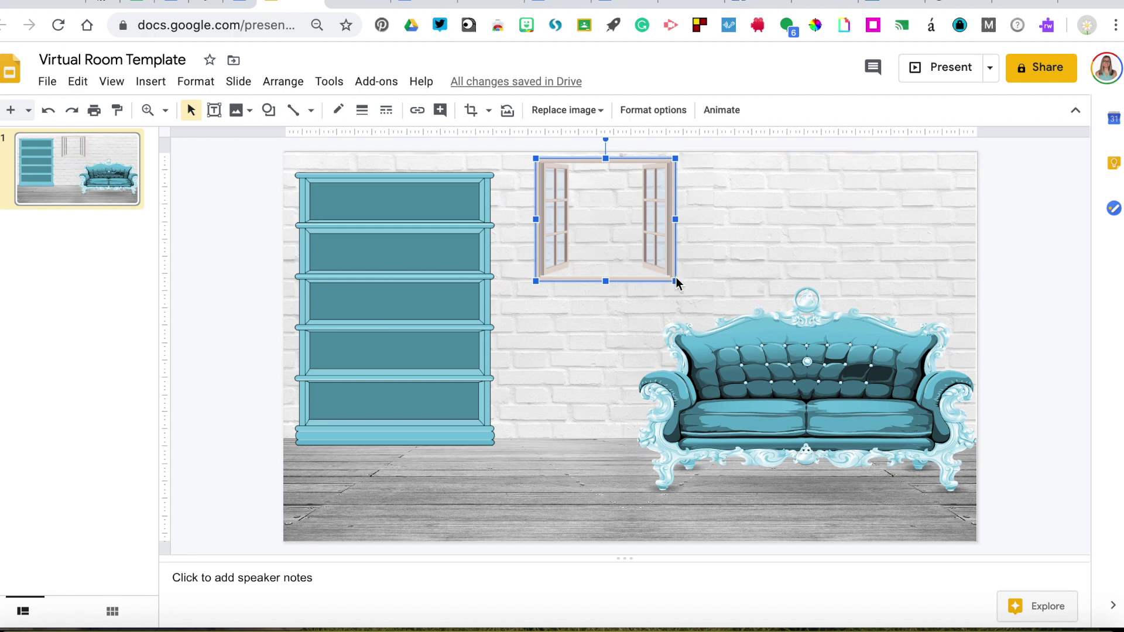
Enlarge the window and move it onto the wall above the couch.
left_click_drag(676, 279, 700, 302)
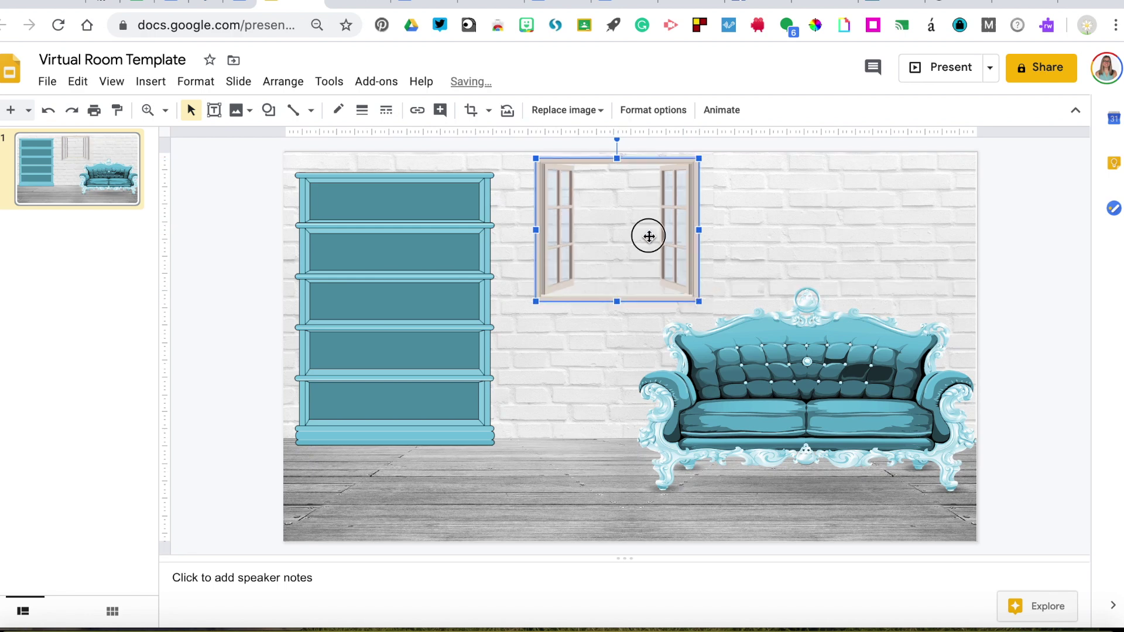
left_click_drag(648, 236, 858, 237)
left_click_drag(749, 233, 704, 234)
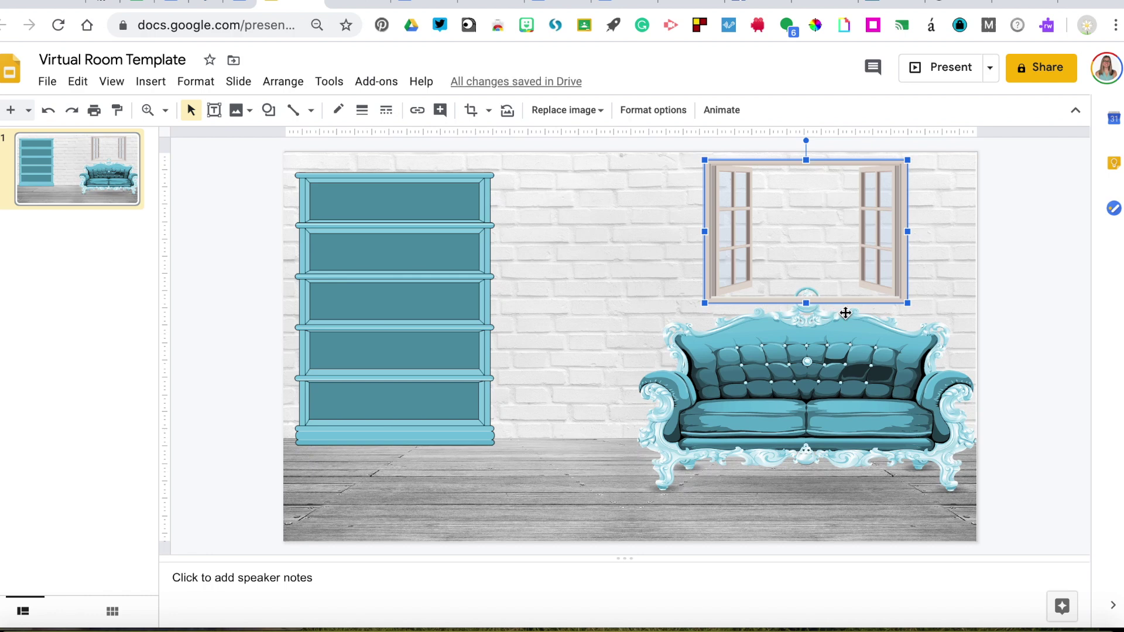
Send the window to the back so it sits behind the couch.
right_click(785, 227)
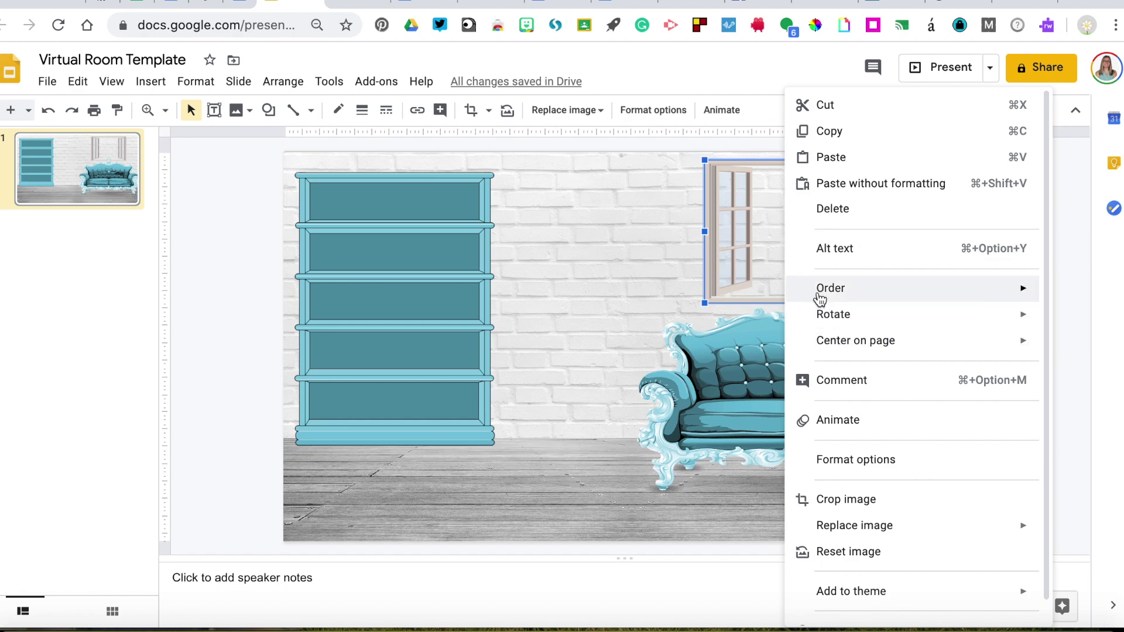
mouse_move(819, 297)
left_click(680, 373)
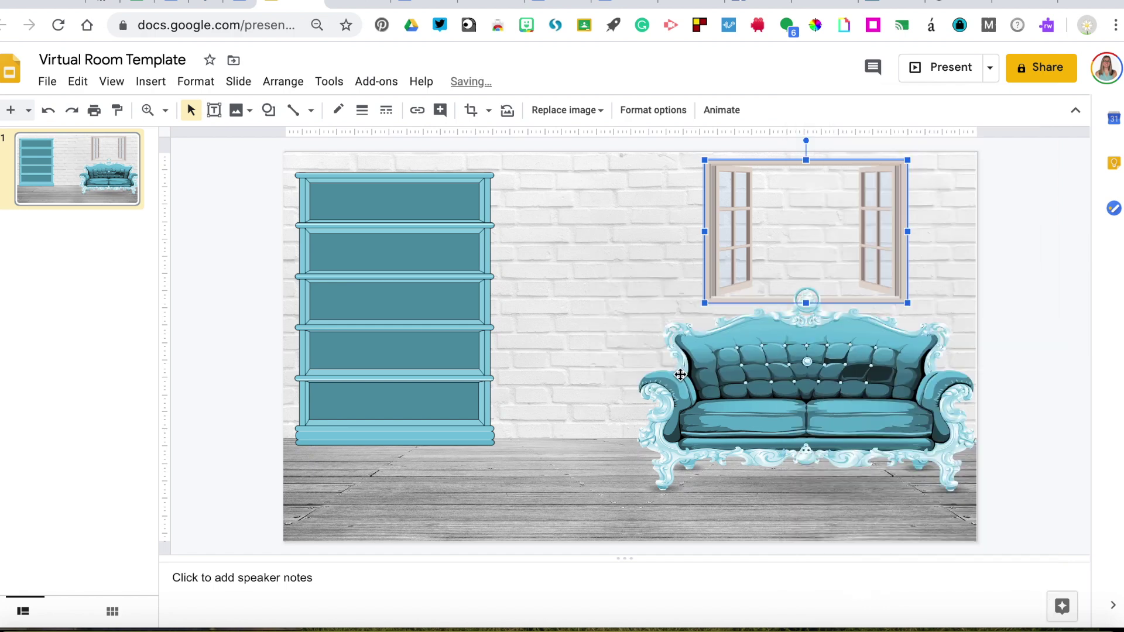
left_click(579, 408)
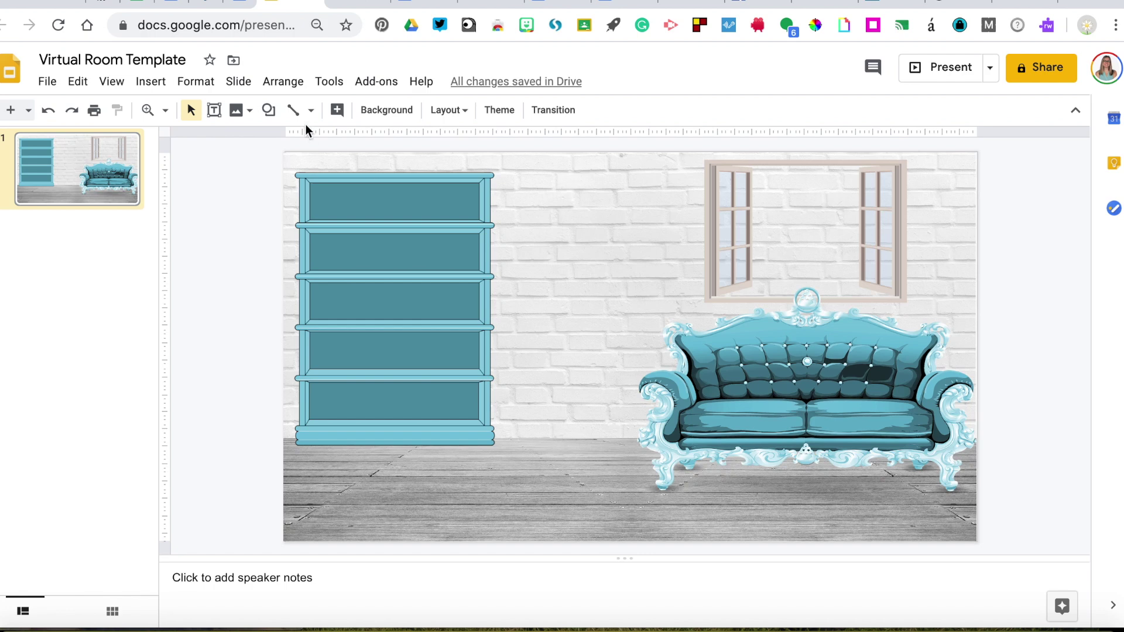
Search the web for 'toronto skyline' and insert the first photo result.
left_click(150, 82)
mouse_move(252, 117)
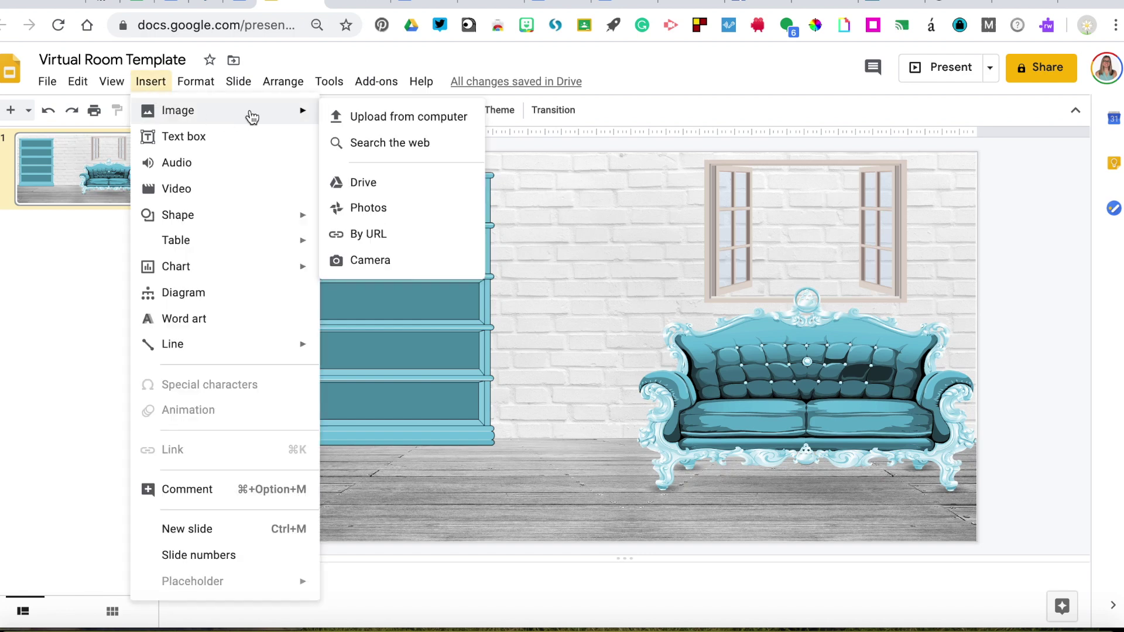
left_click(363, 136)
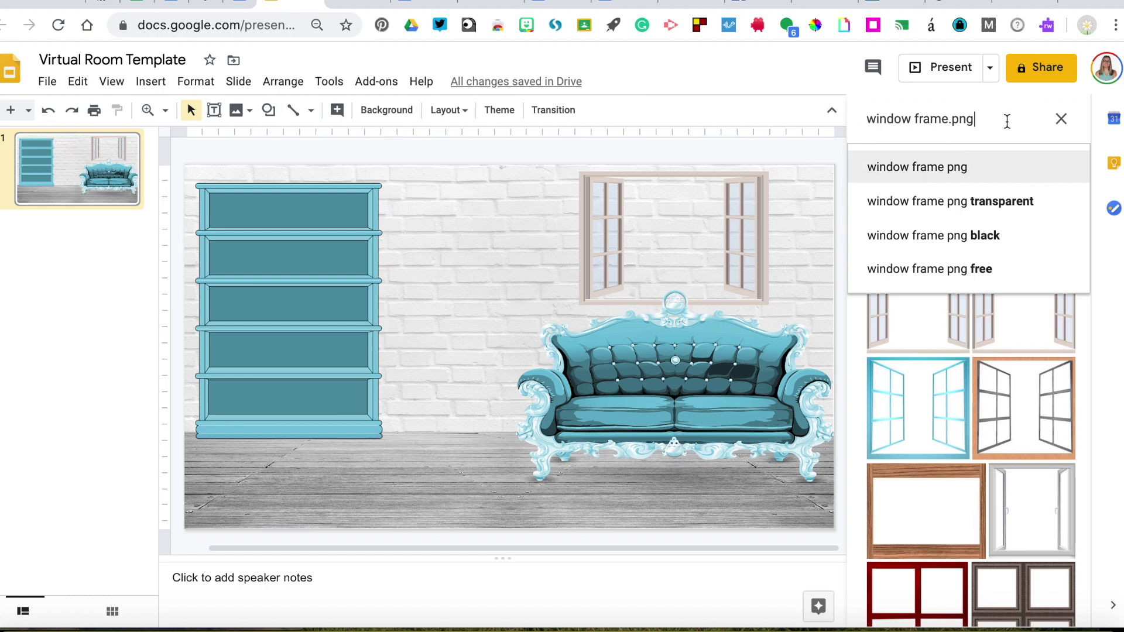
left_click_drag(974, 119, 863, 118)
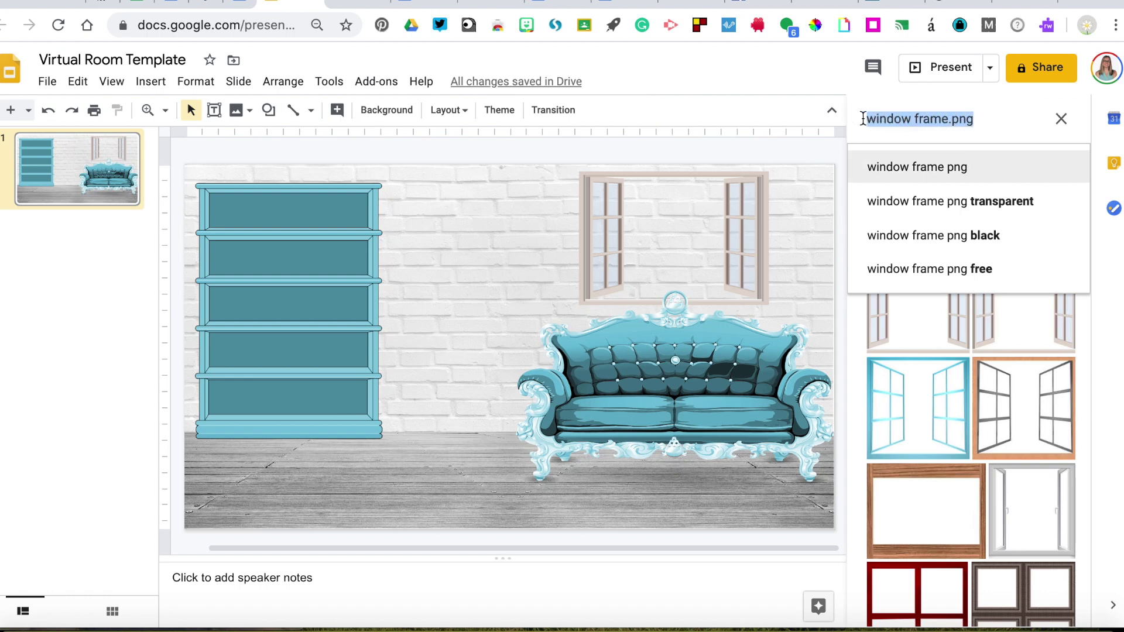
key("BackSpace")
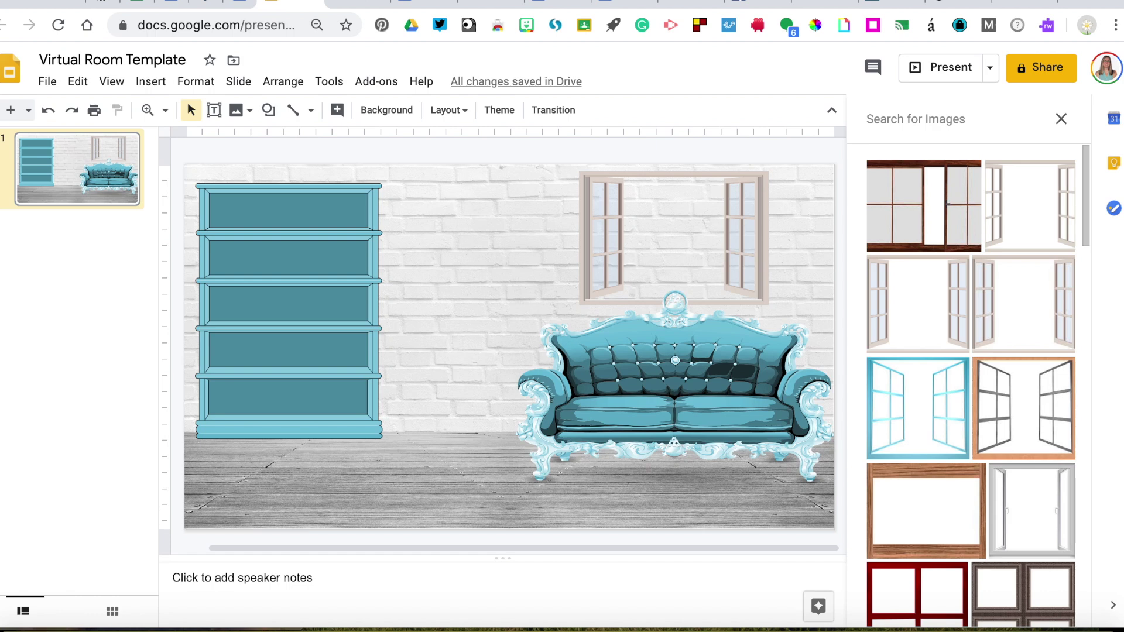
type("toronto")
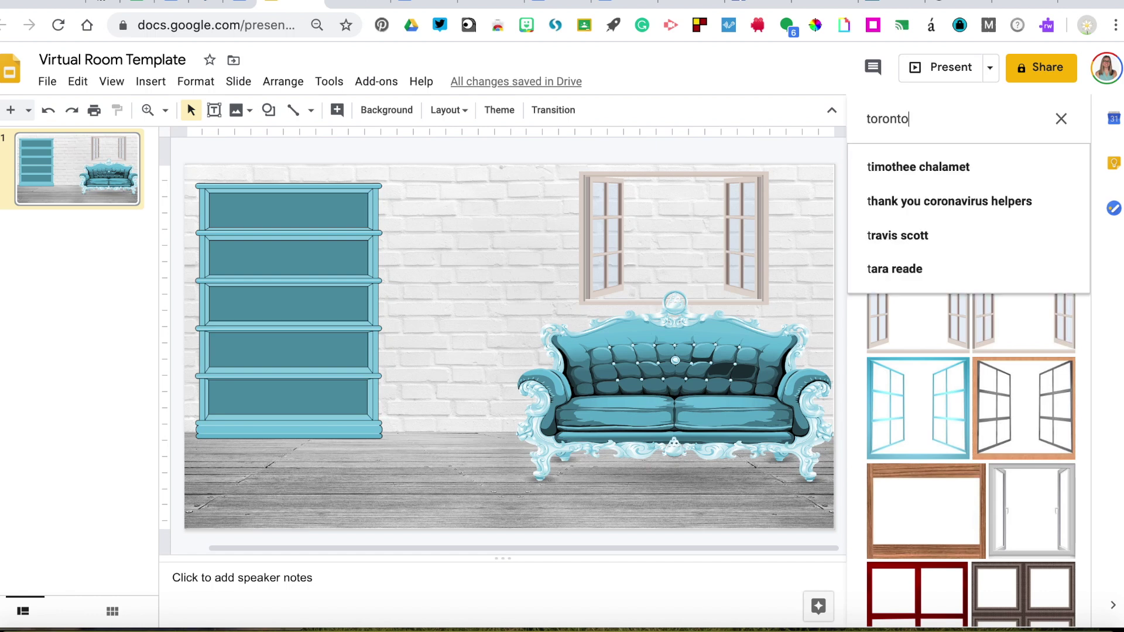
type(" skyline")
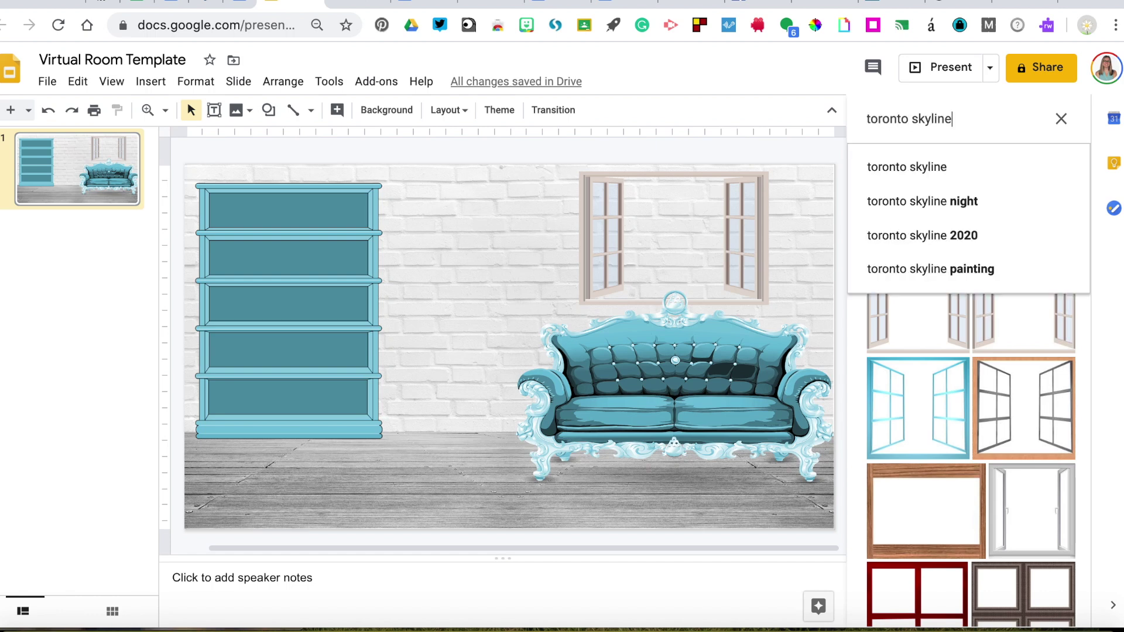
key("Return")
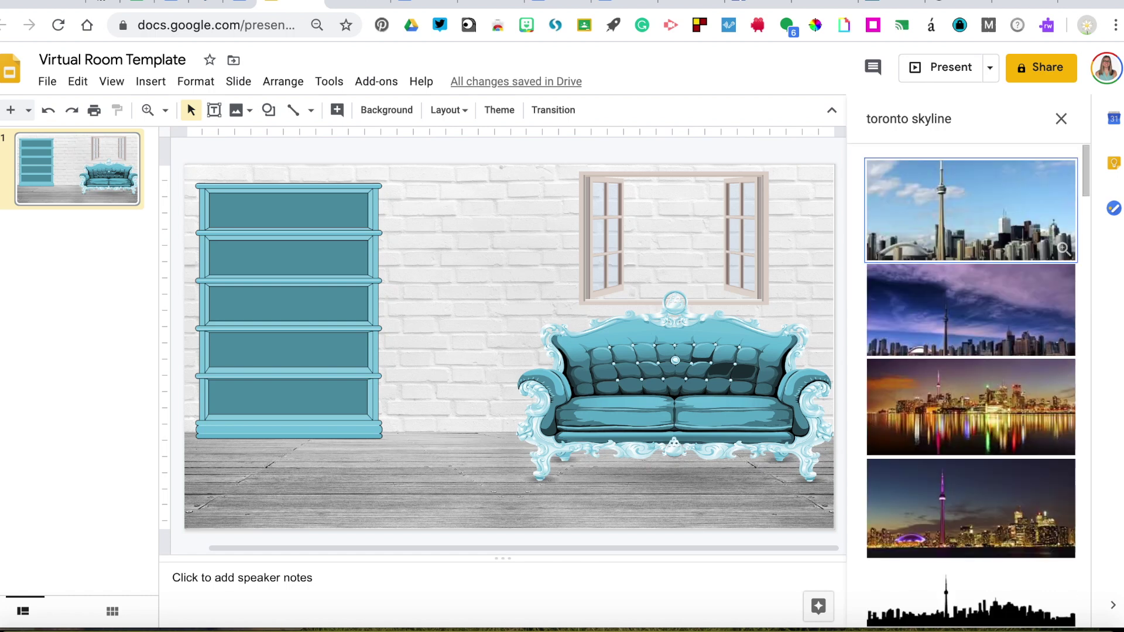
left_click(969, 210)
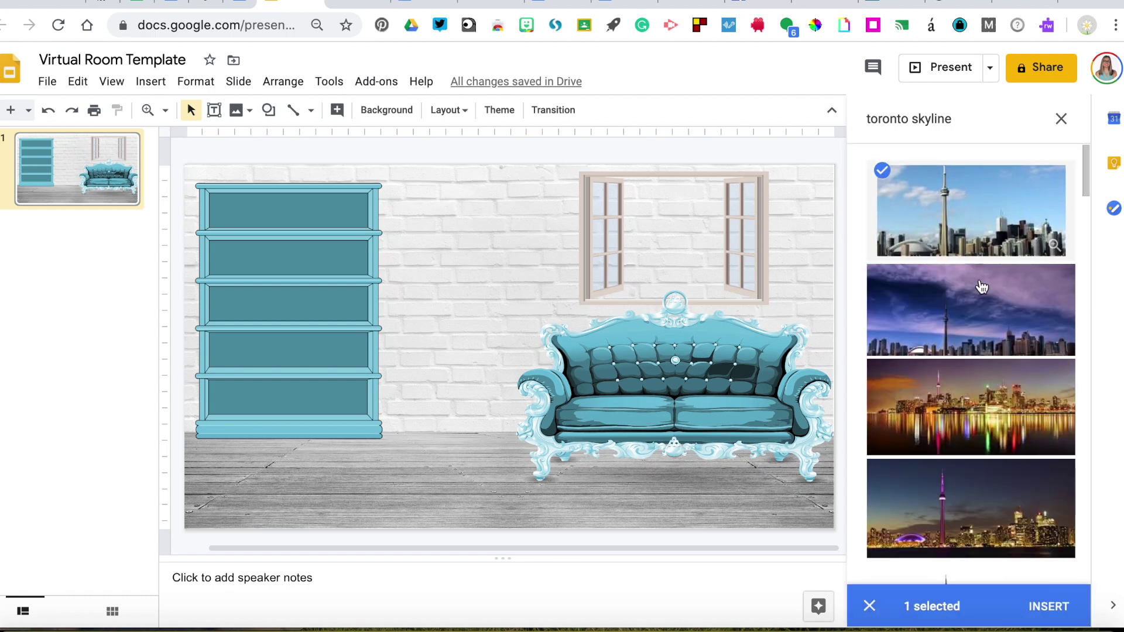
left_click(1039, 594)
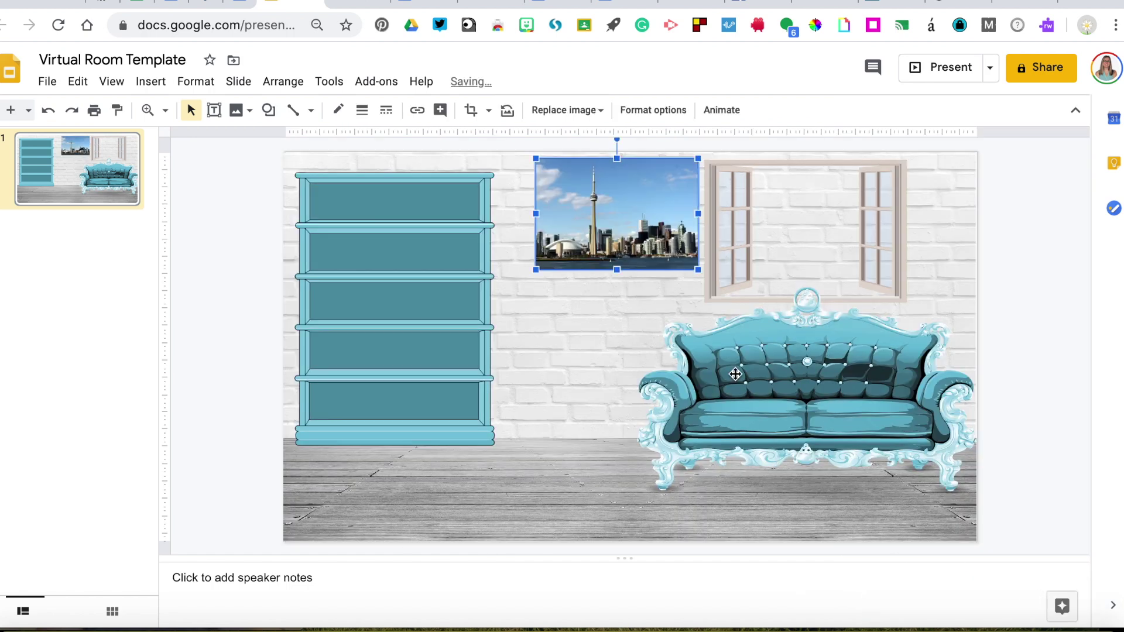
Move the skyline photo over the window and resize it to fill the frame's opening.
left_click_drag(640, 216, 823, 231)
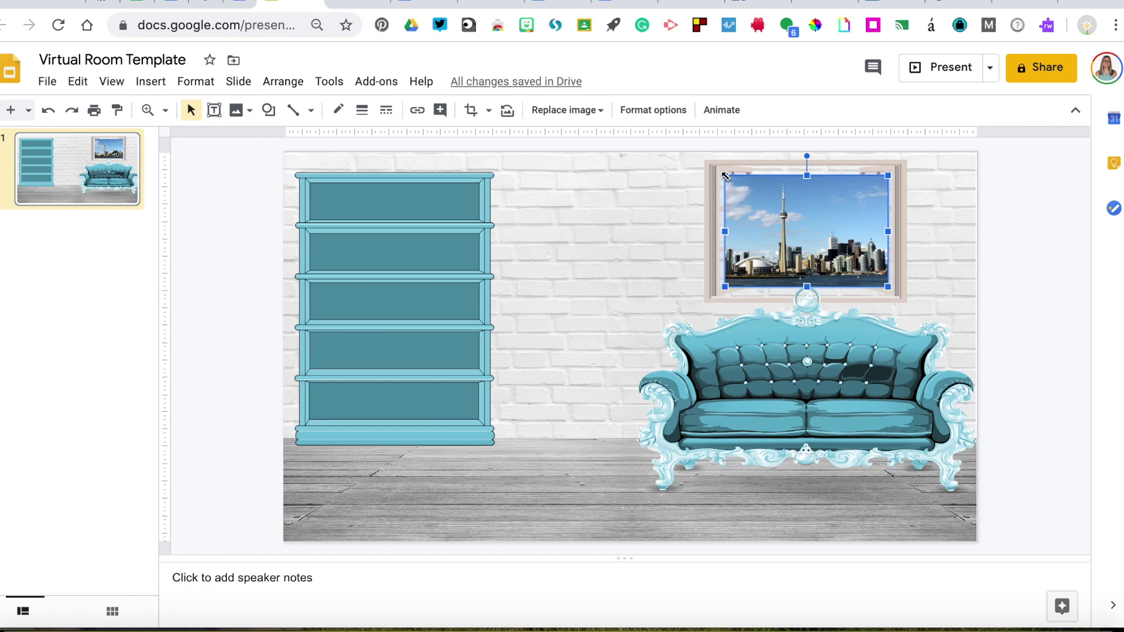
left_click_drag(725, 176, 715, 170)
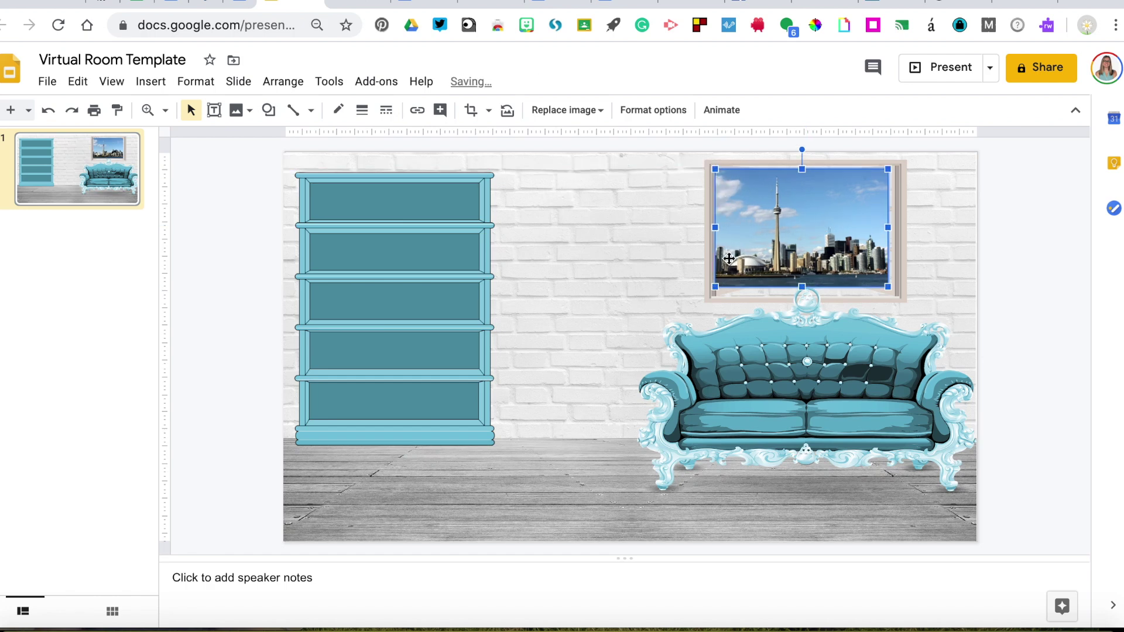
left_click_drag(798, 286, 801, 296)
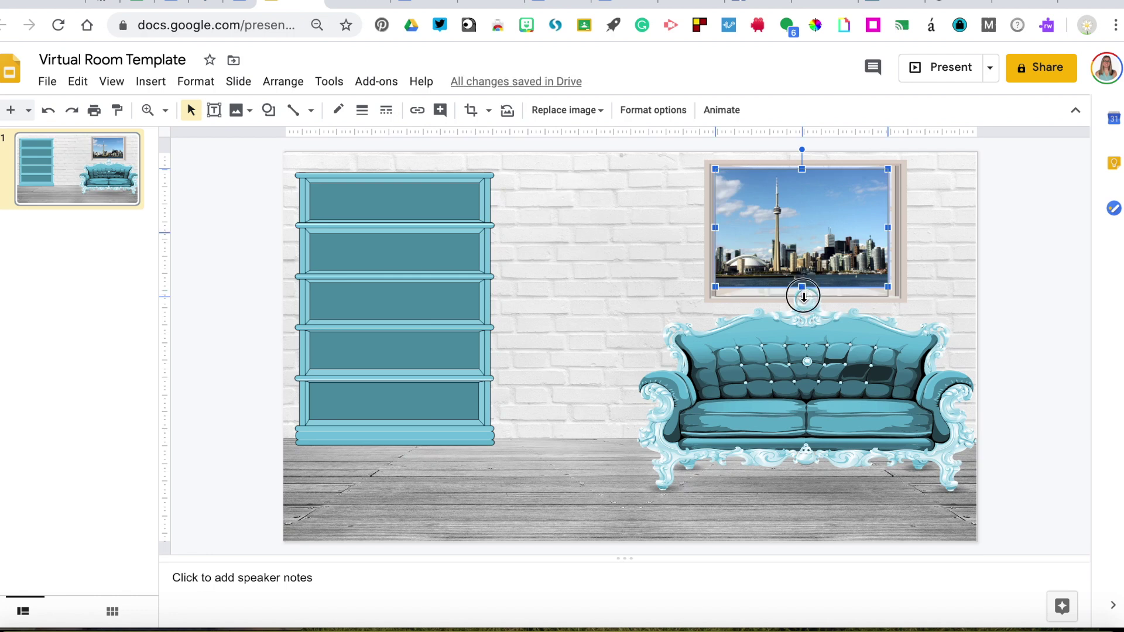
left_click_drag(887, 232, 895, 234)
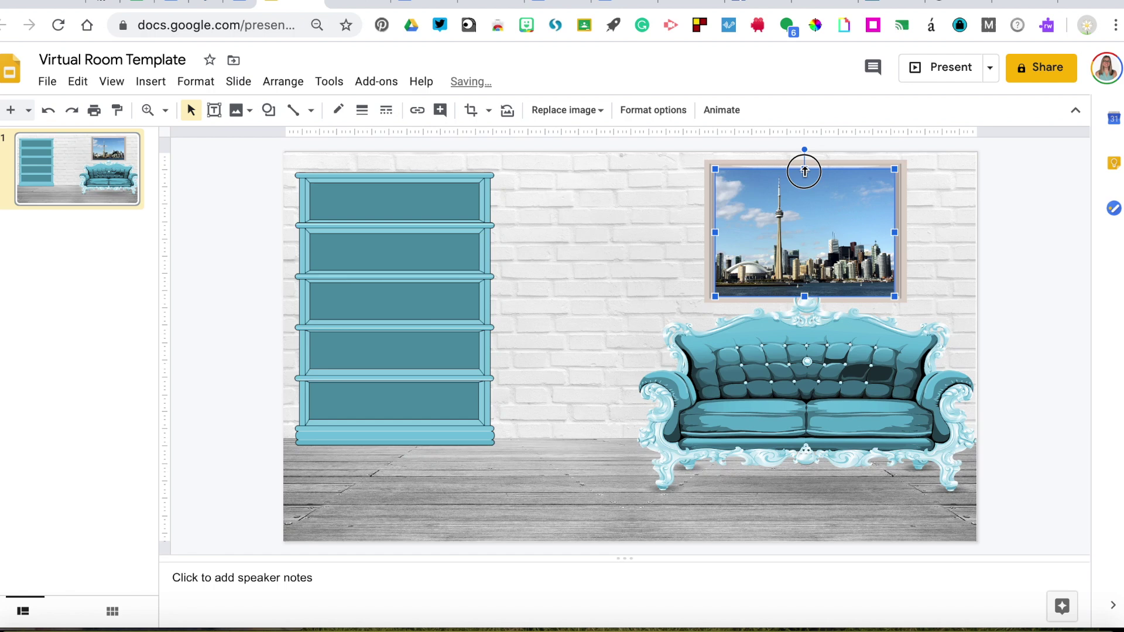
left_click_drag(804, 169, 804, 169)
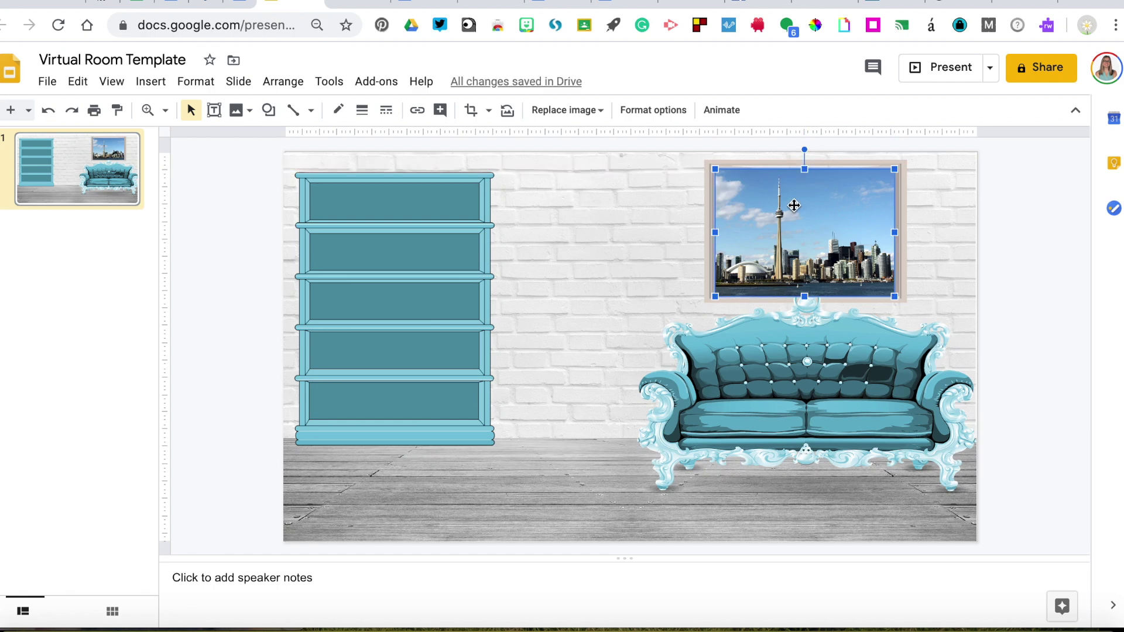
Send the skyline photo behind the window frame, then nudge the frame down slightly.
right_click(793, 205)
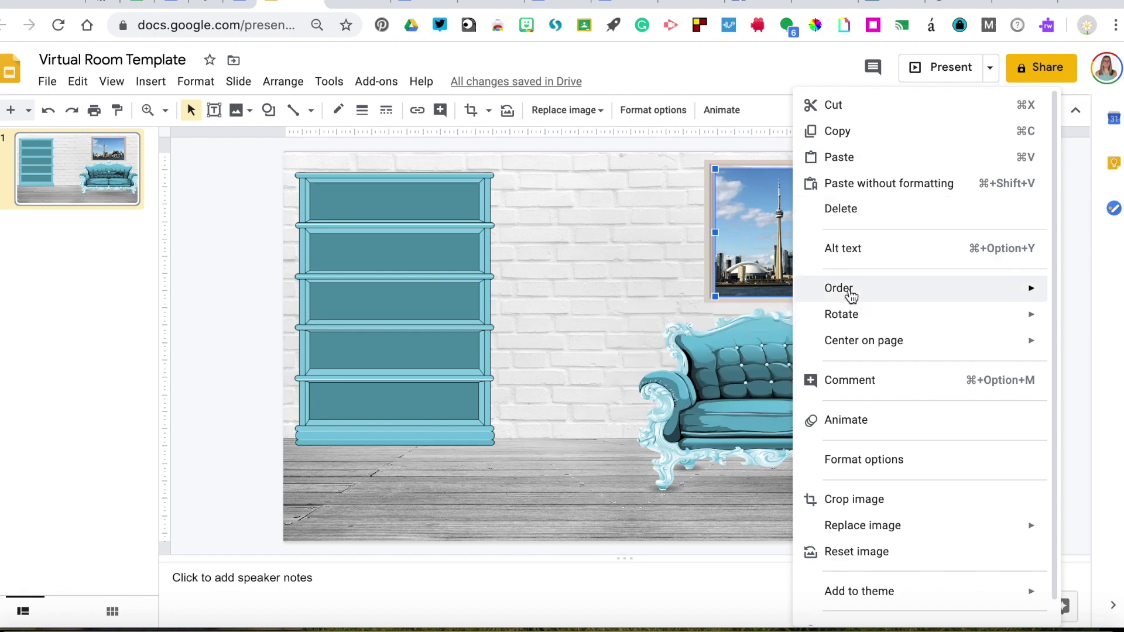
mouse_move(849, 292)
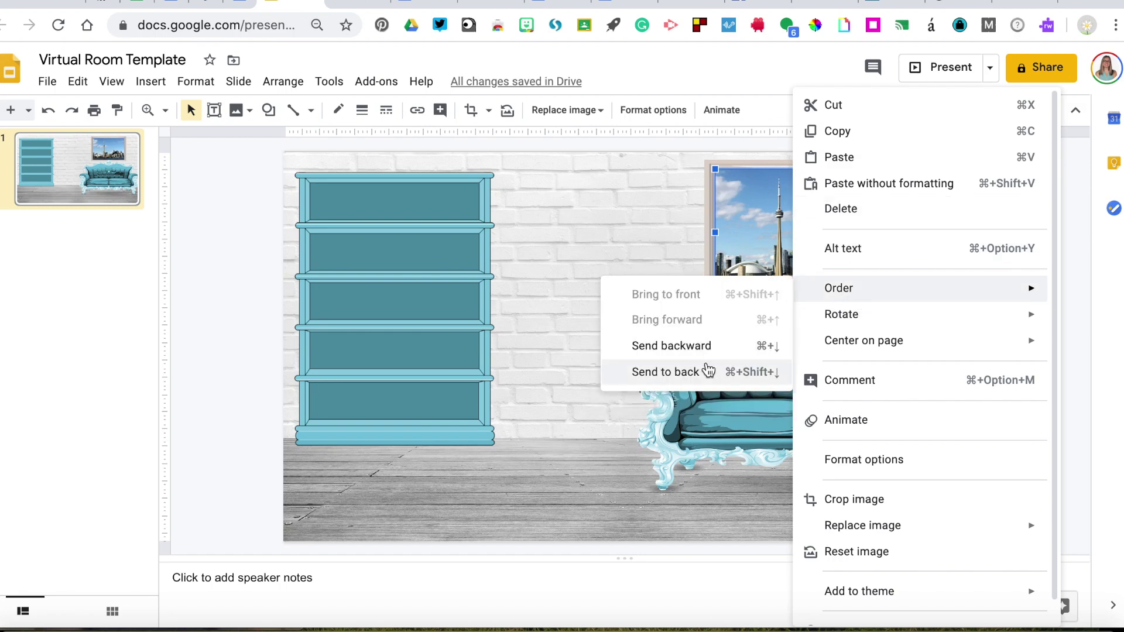
left_click(687, 380)
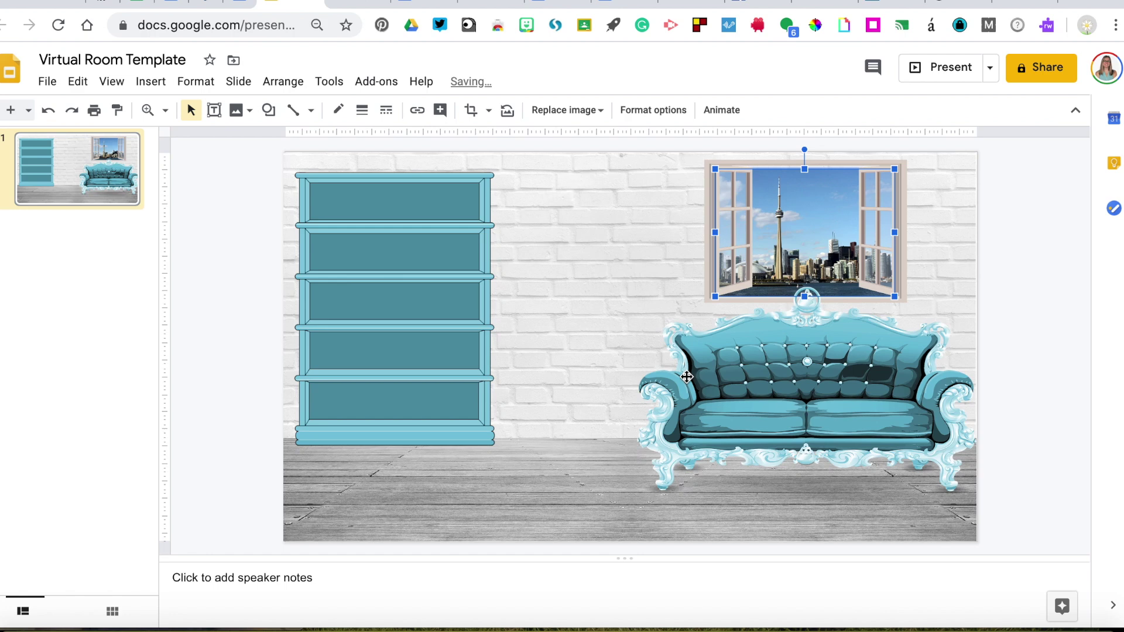
left_click(543, 306)
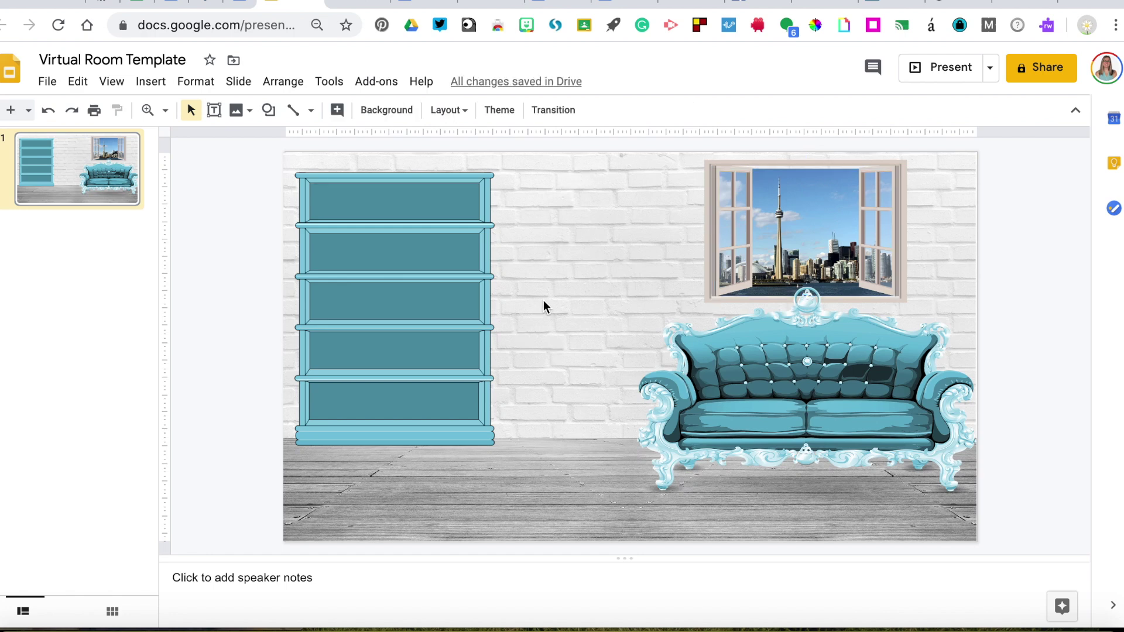
left_click(797, 213)
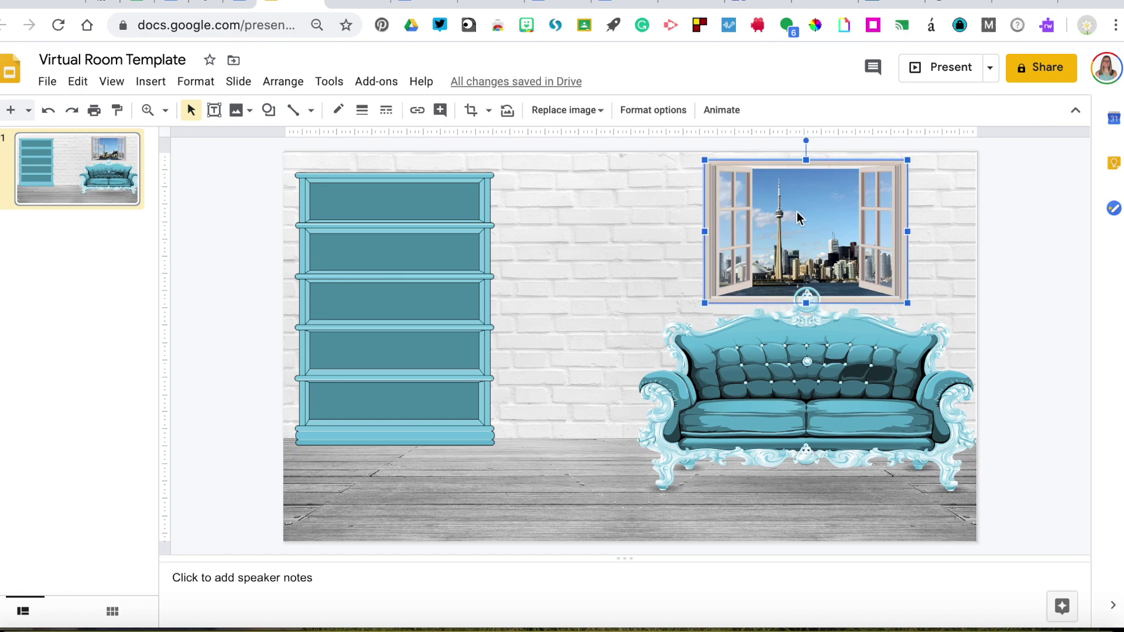
key("Down")
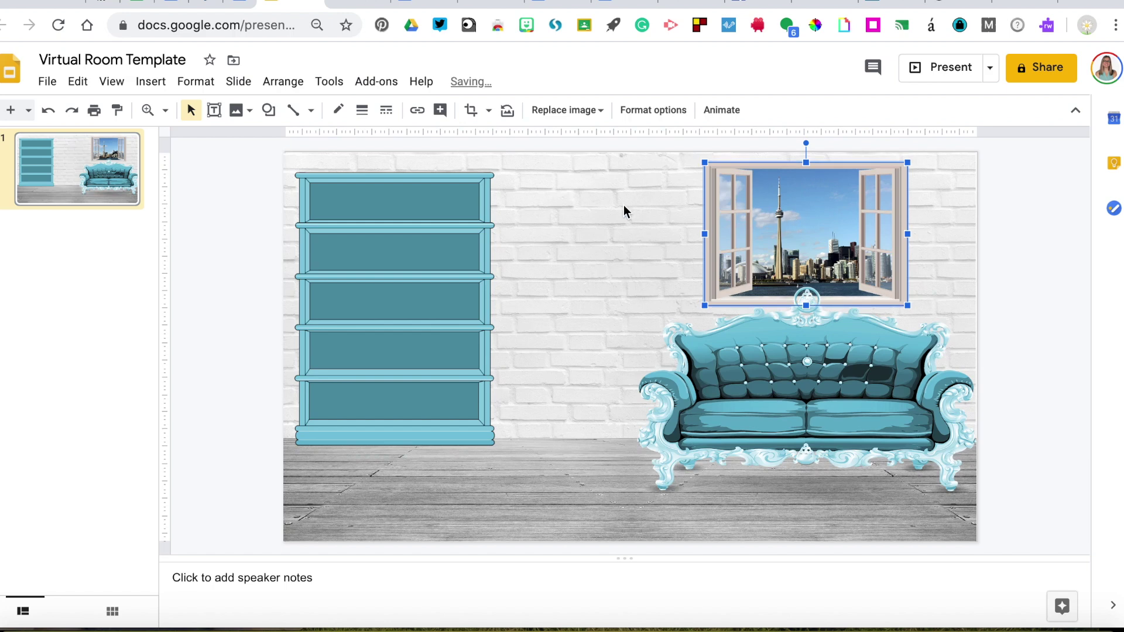
left_click(597, 237)
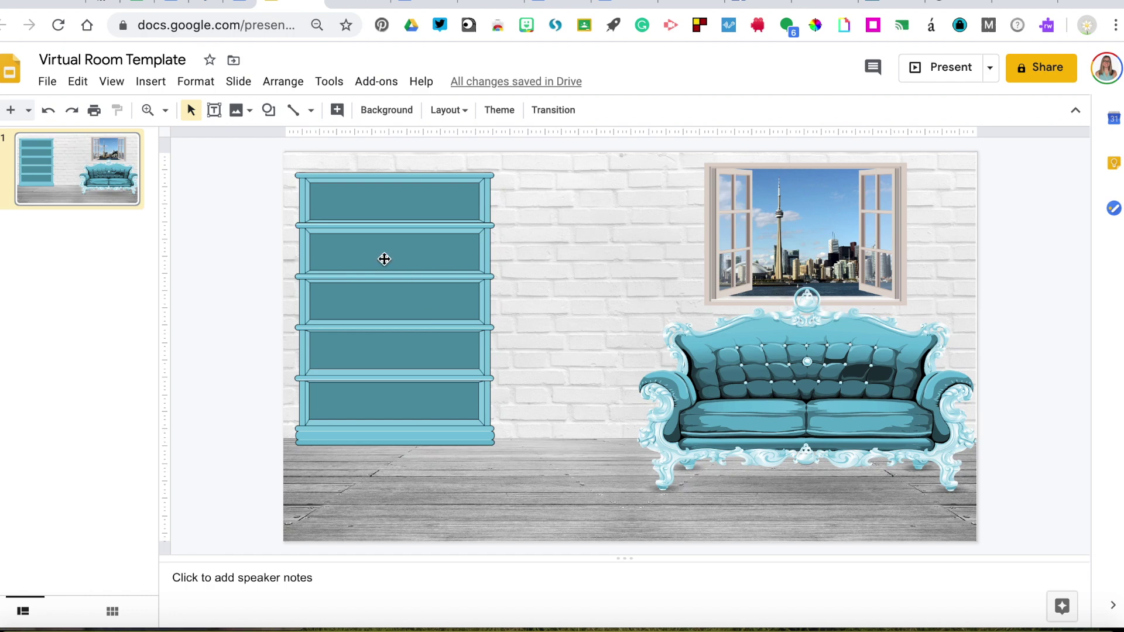
Bring up the Insert > Image choices for adding another picture.
left_click(151, 84)
mouse_move(162, 110)
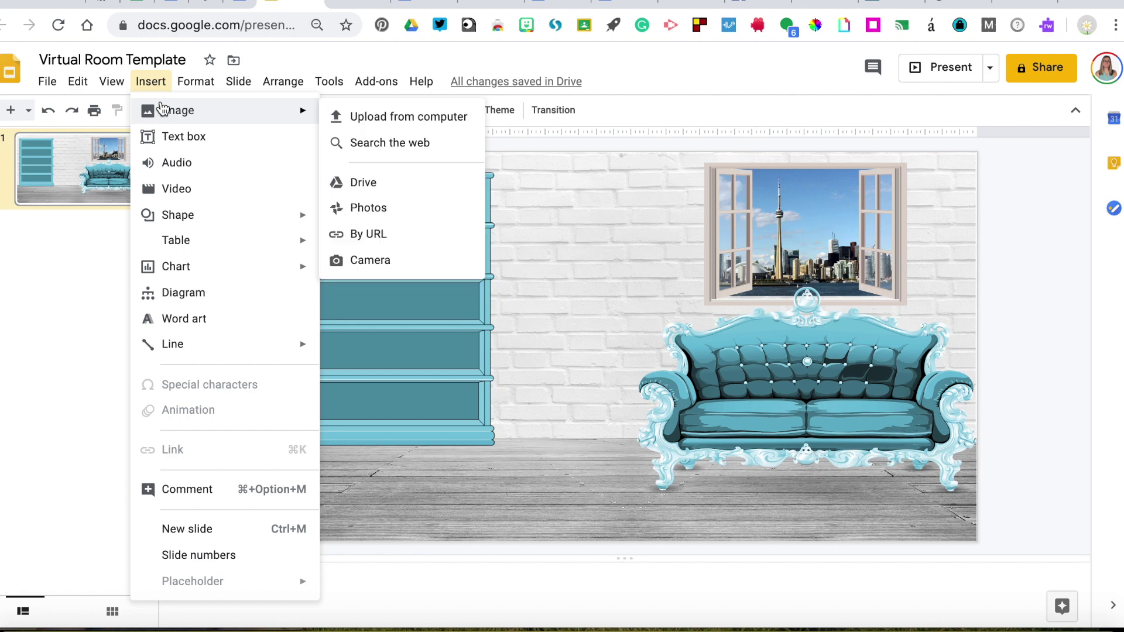
Replace the old skyline search with 'game contoller.png' and insert the first black controller result.
left_click(356, 143)
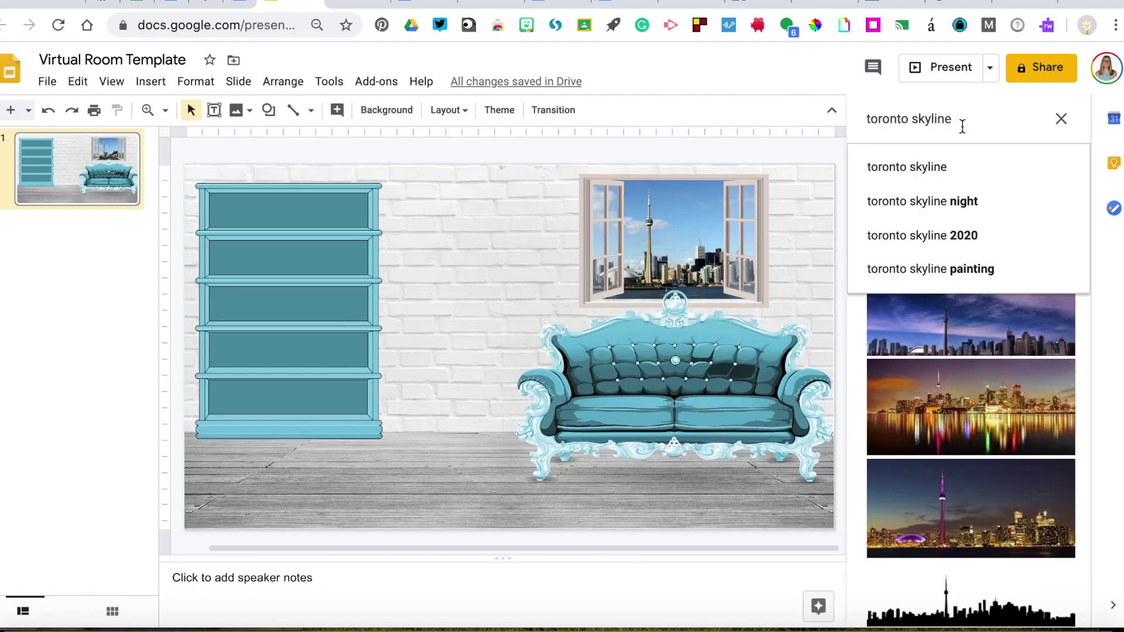
left_click_drag(962, 125, 860, 115)
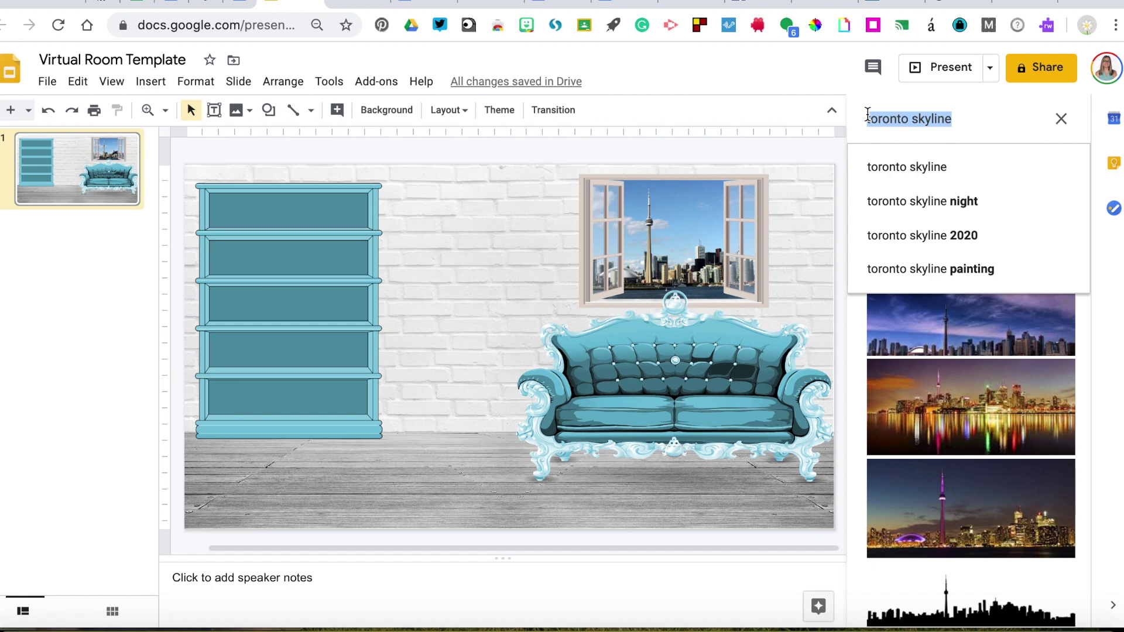
key("BackSpace")
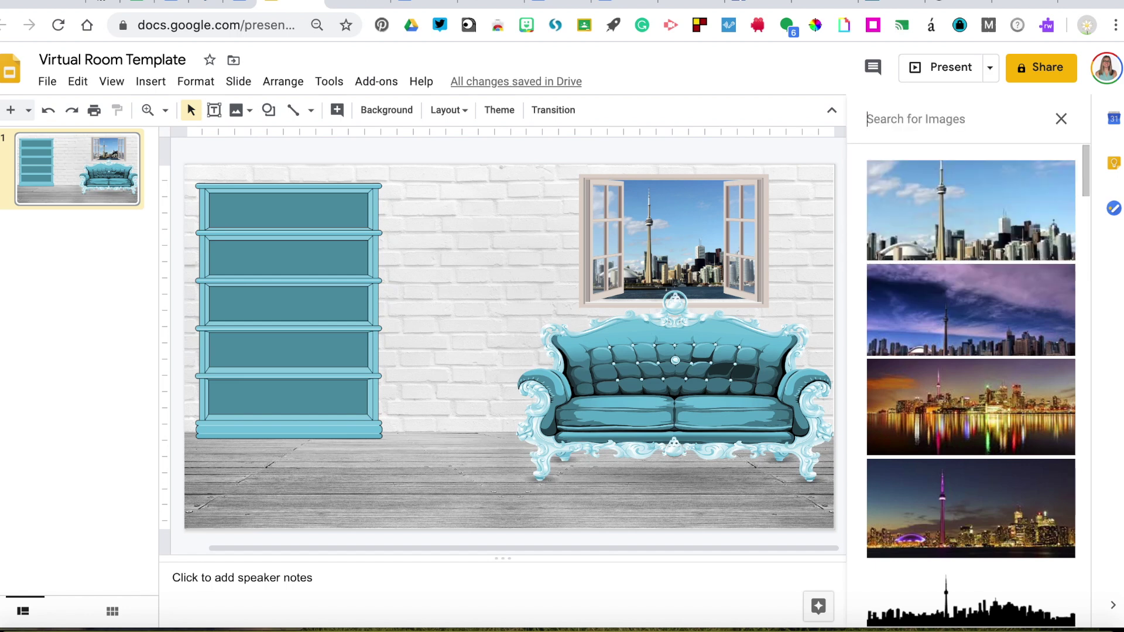
type("game conto")
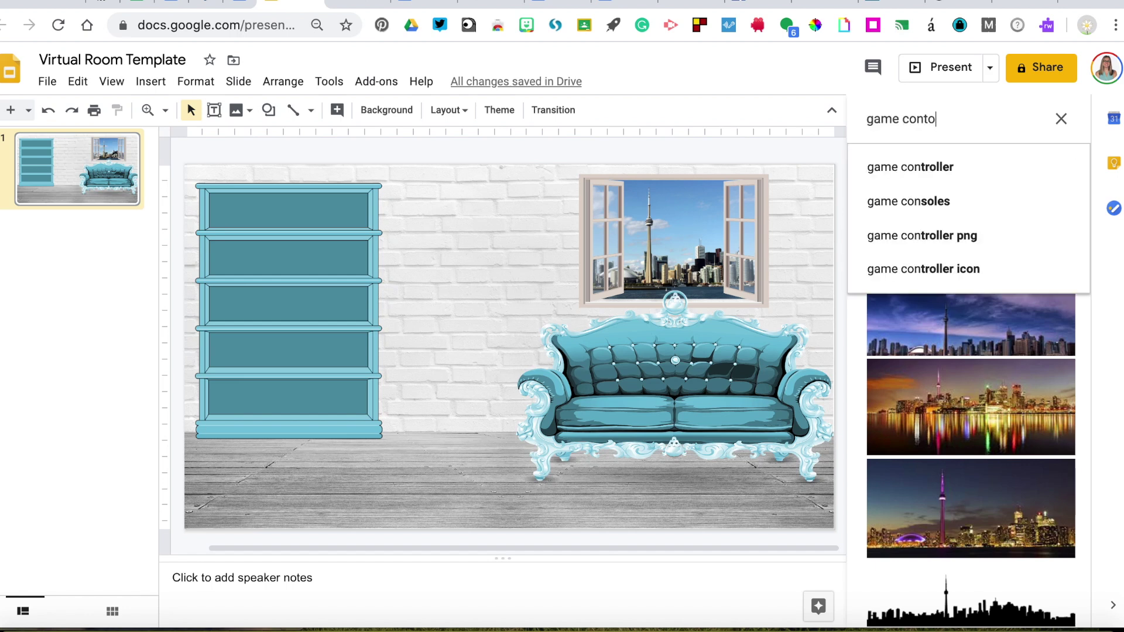
type("ller.pn")
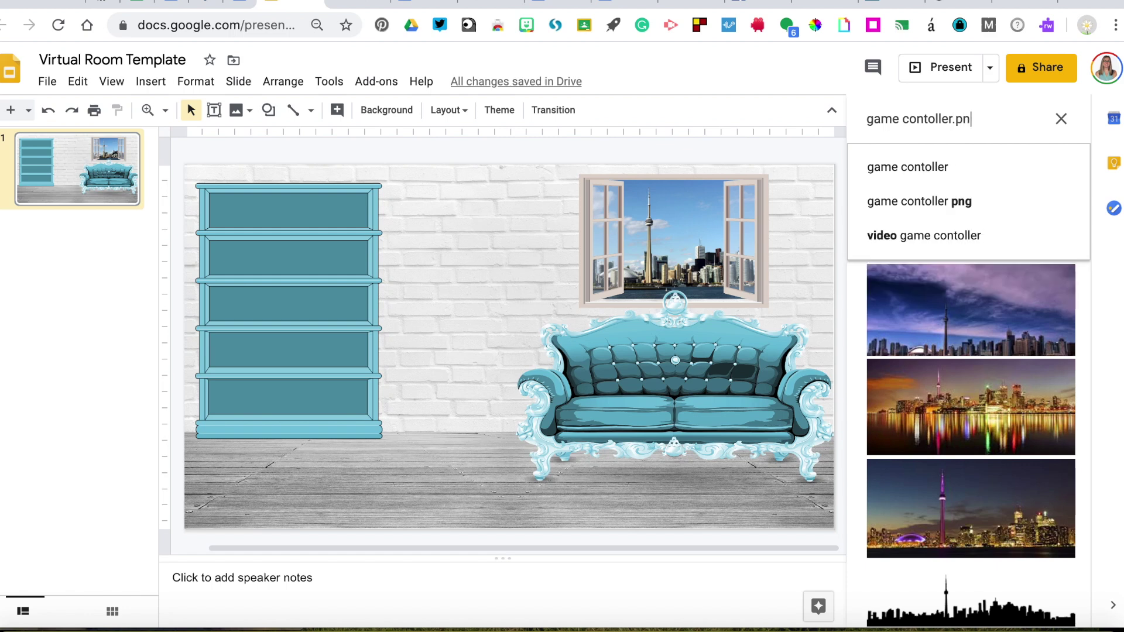
type("g")
key("Return")
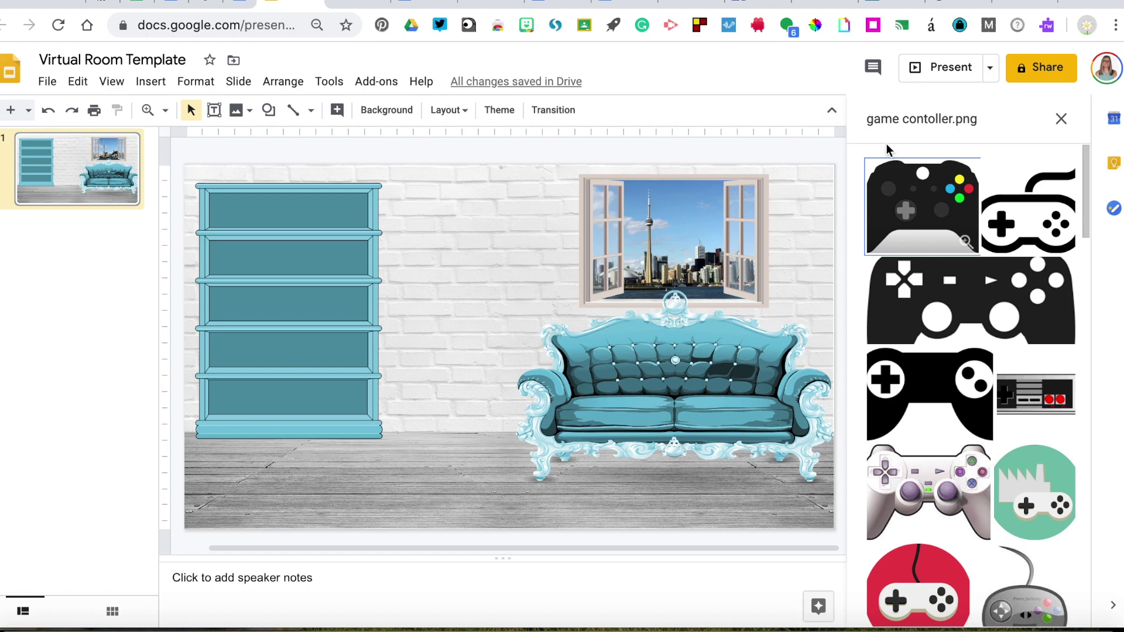
left_click(902, 174)
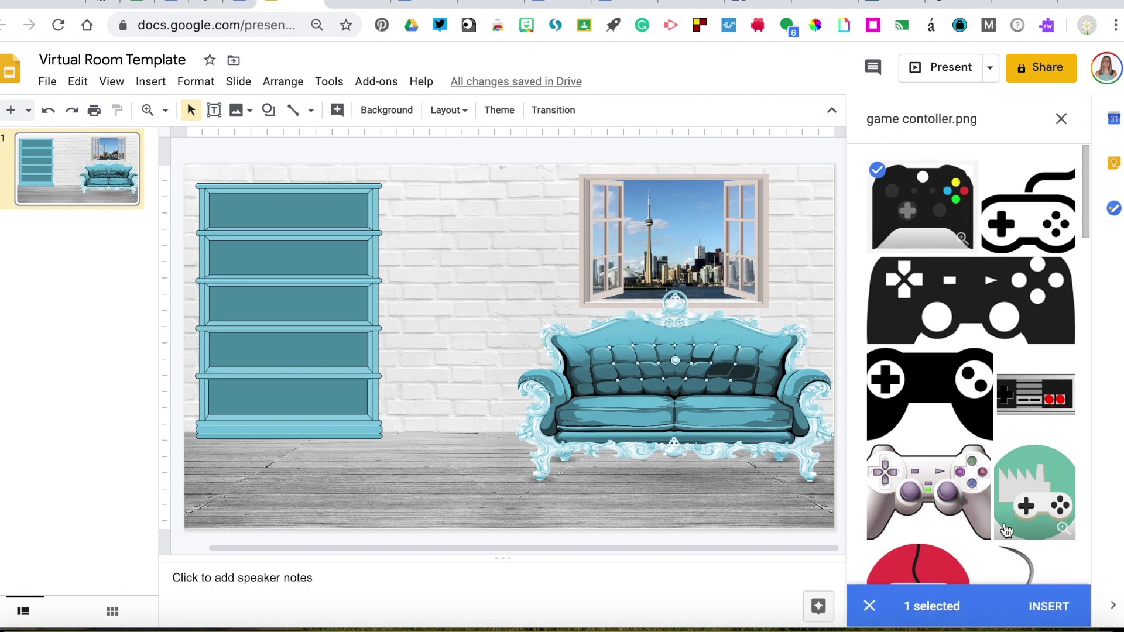
left_click(1047, 607)
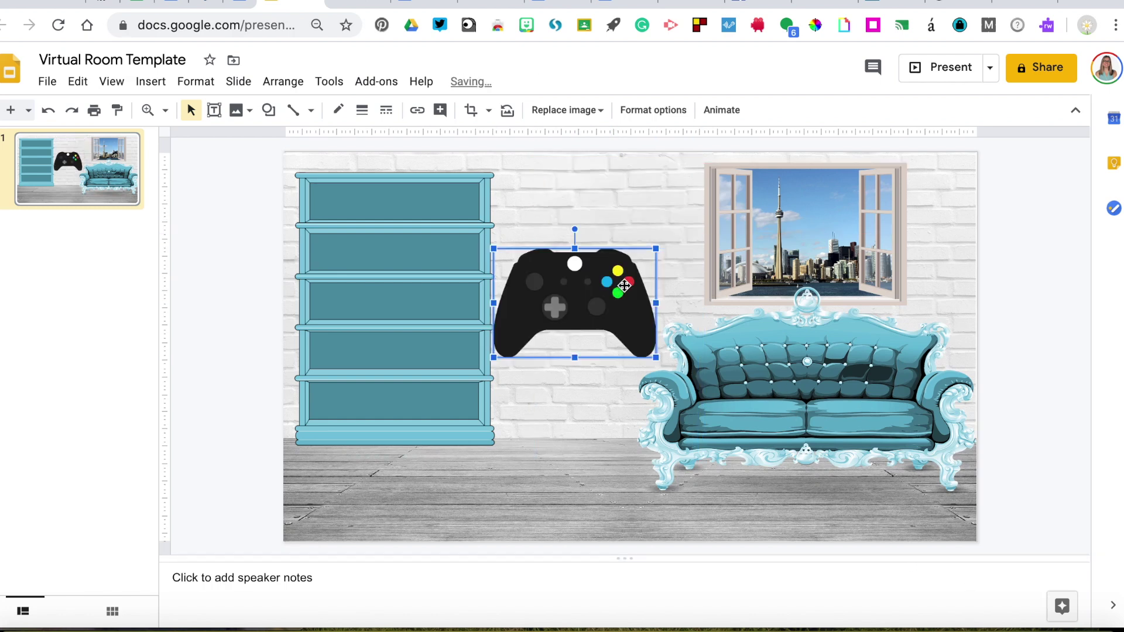
Move the controller image down onto a bookshelf shelf.
left_click_drag(590, 288, 450, 354)
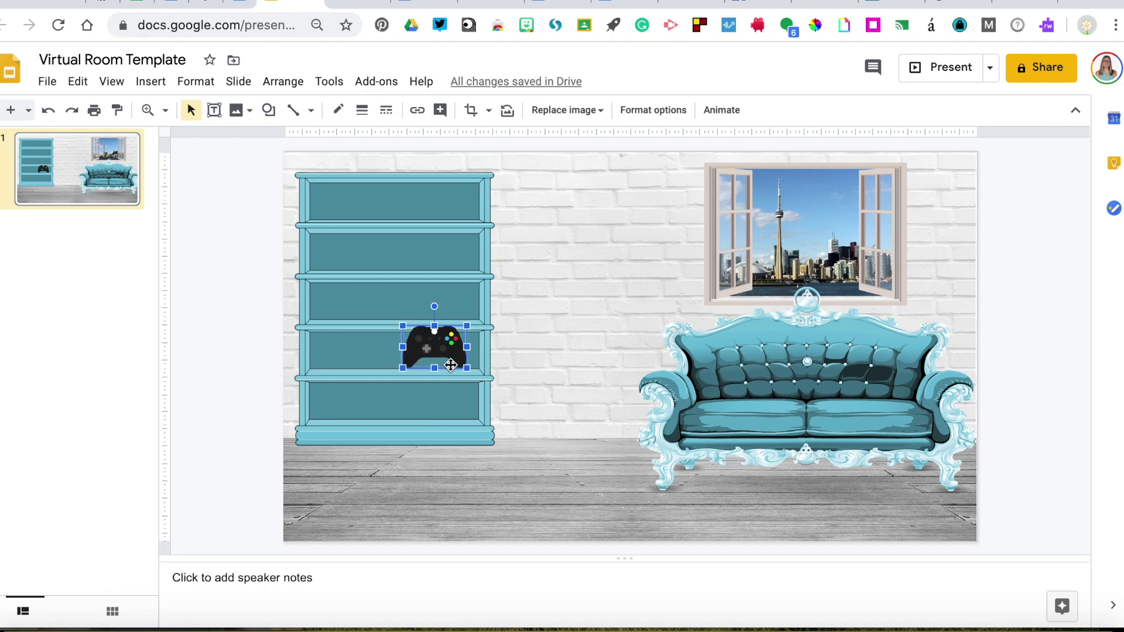
Attach the link bit.ly/LLPSLLC to the selected controller image, correcting typos before applying.
left_click(157, 84)
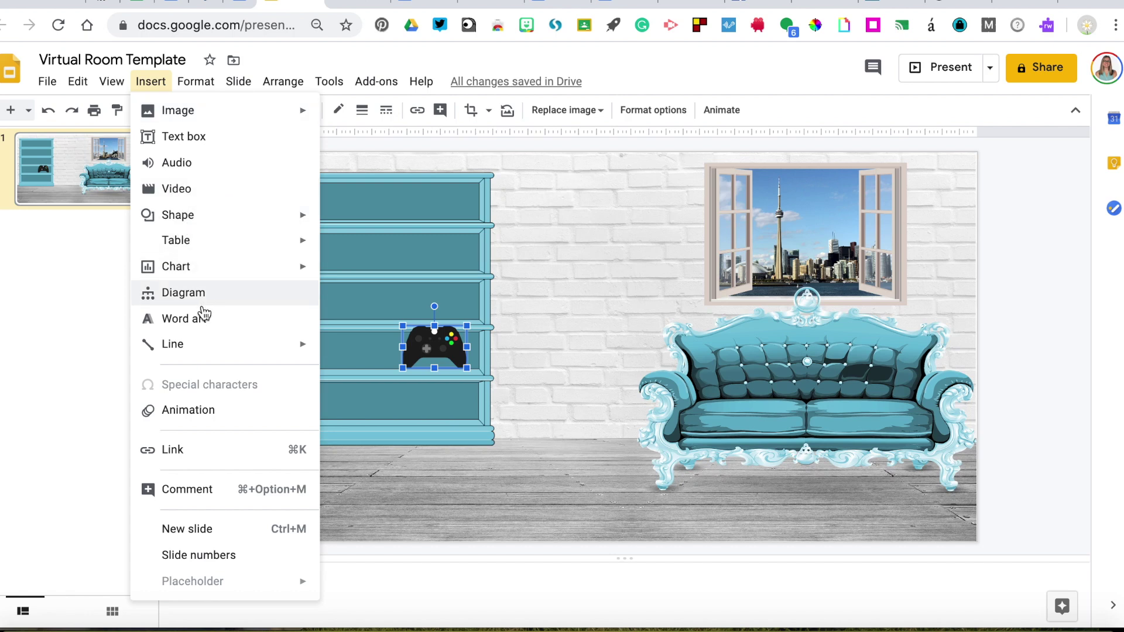
left_click(209, 450)
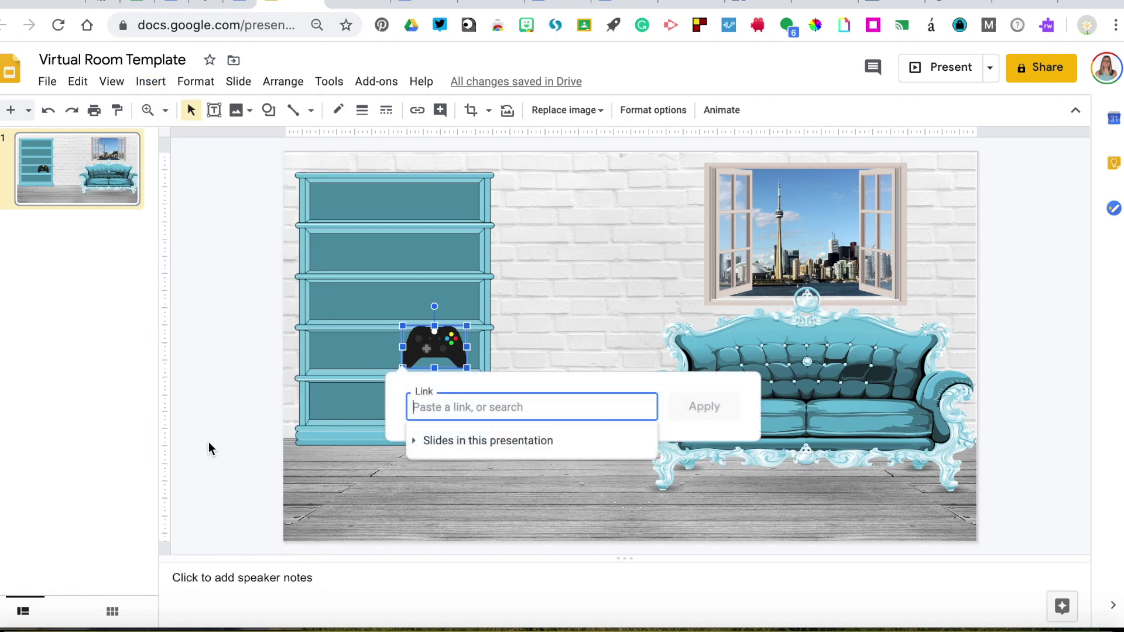
type("bit.ly/.ly")
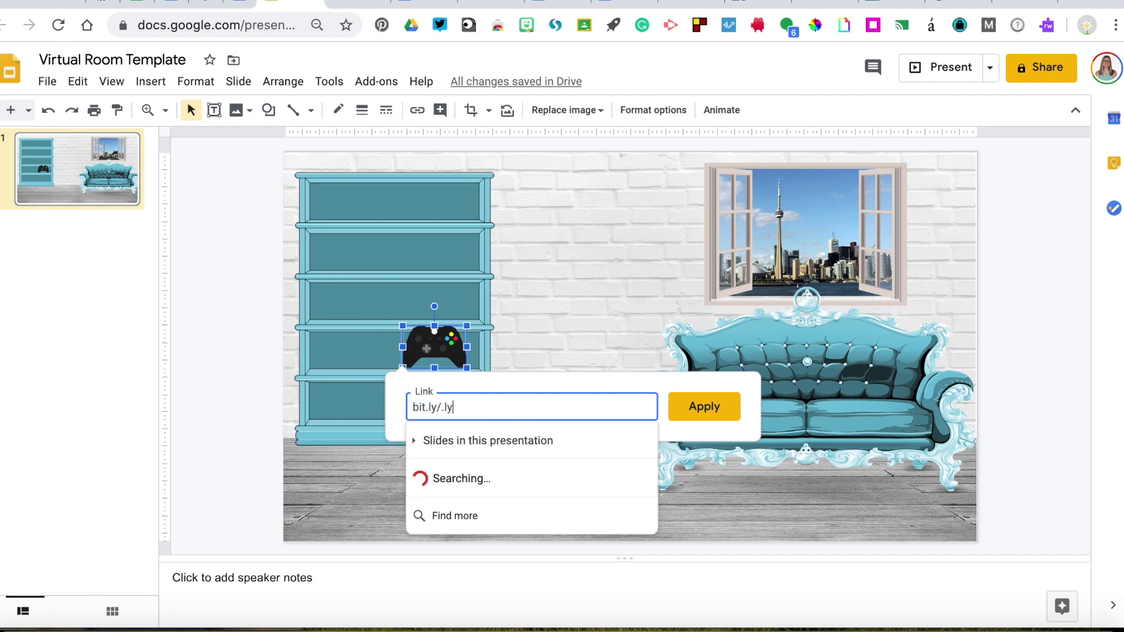
key("BackSpace")
key("BackSpace")
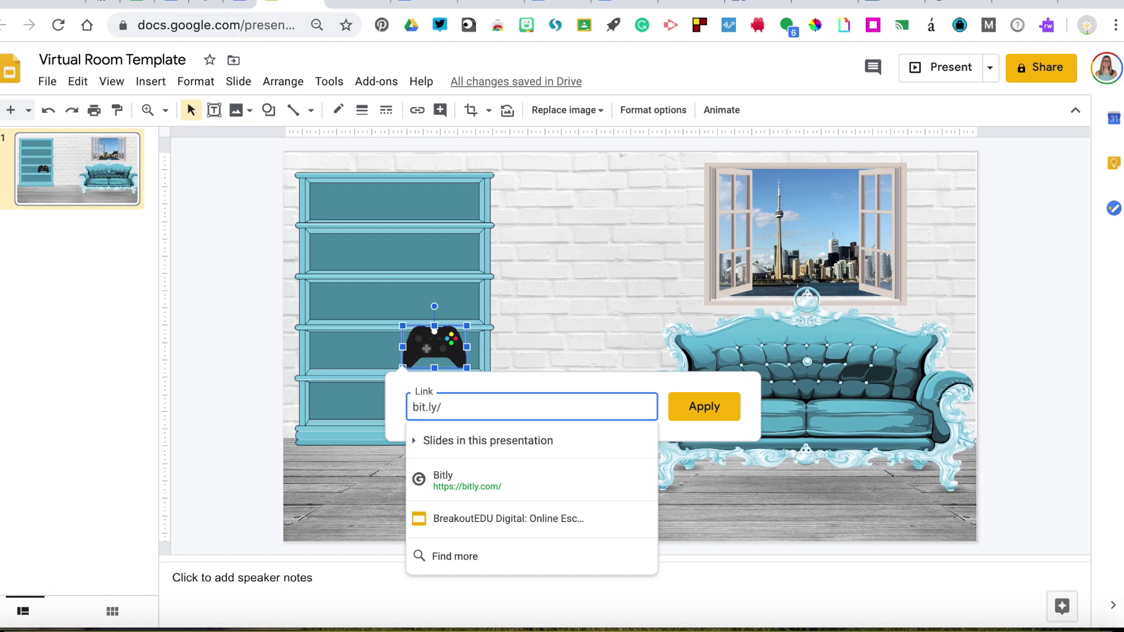
type("LLPS")
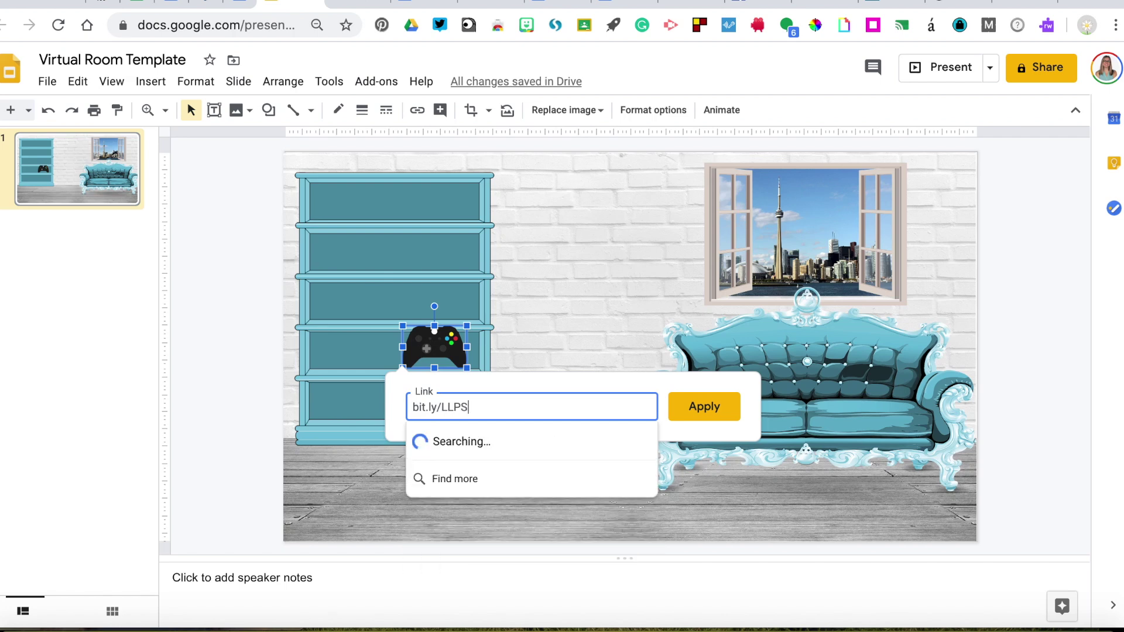
type("LLC")
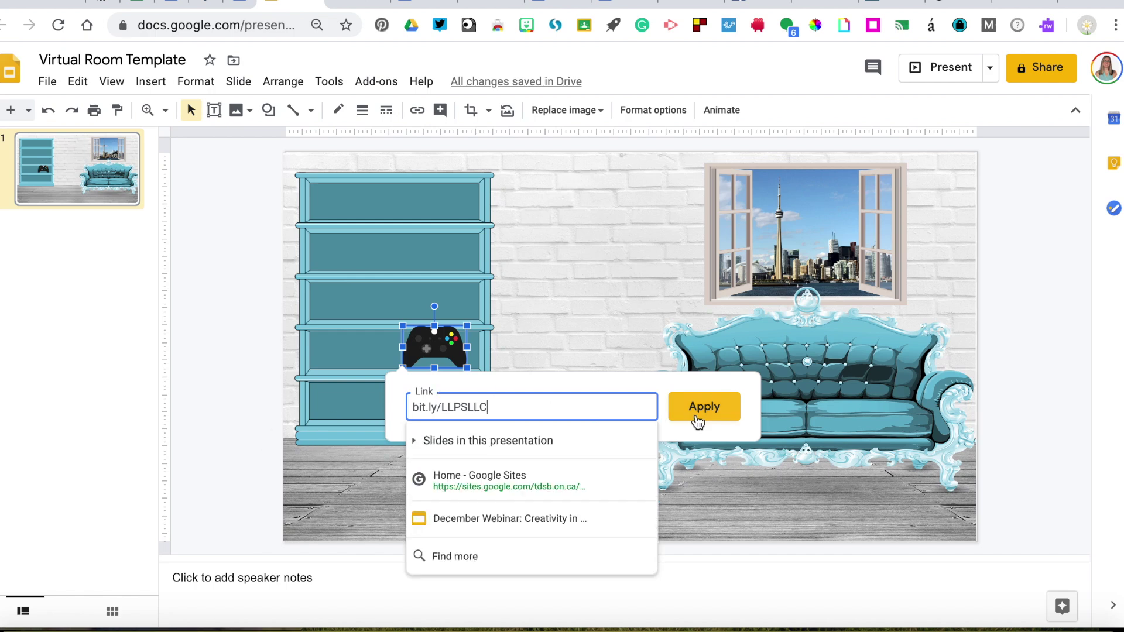
left_click(697, 416)
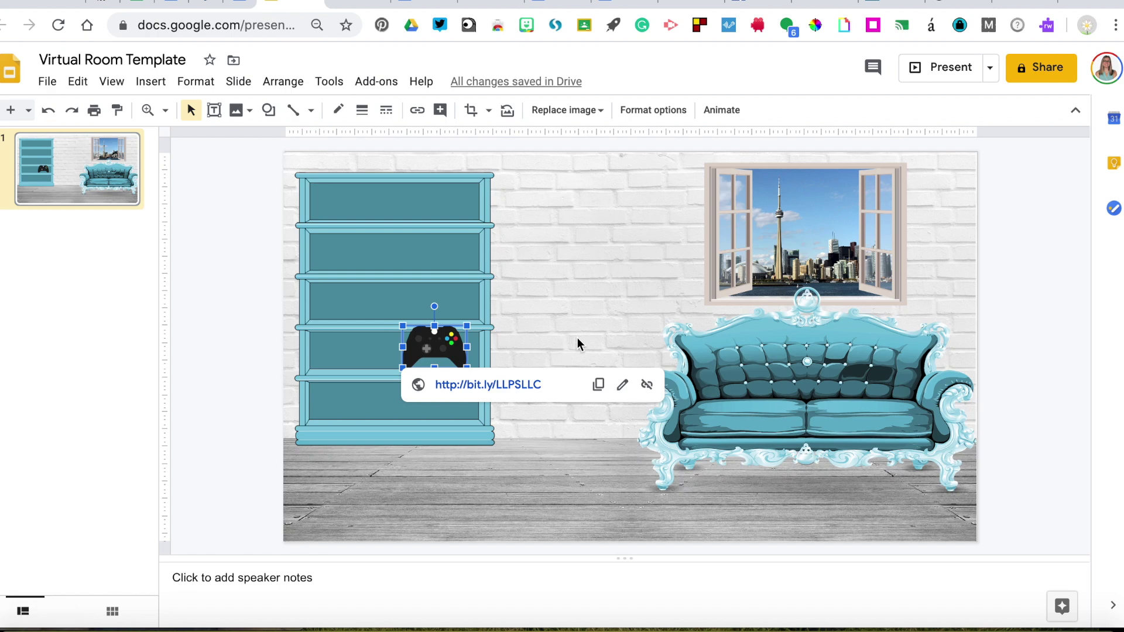
left_click(596, 316)
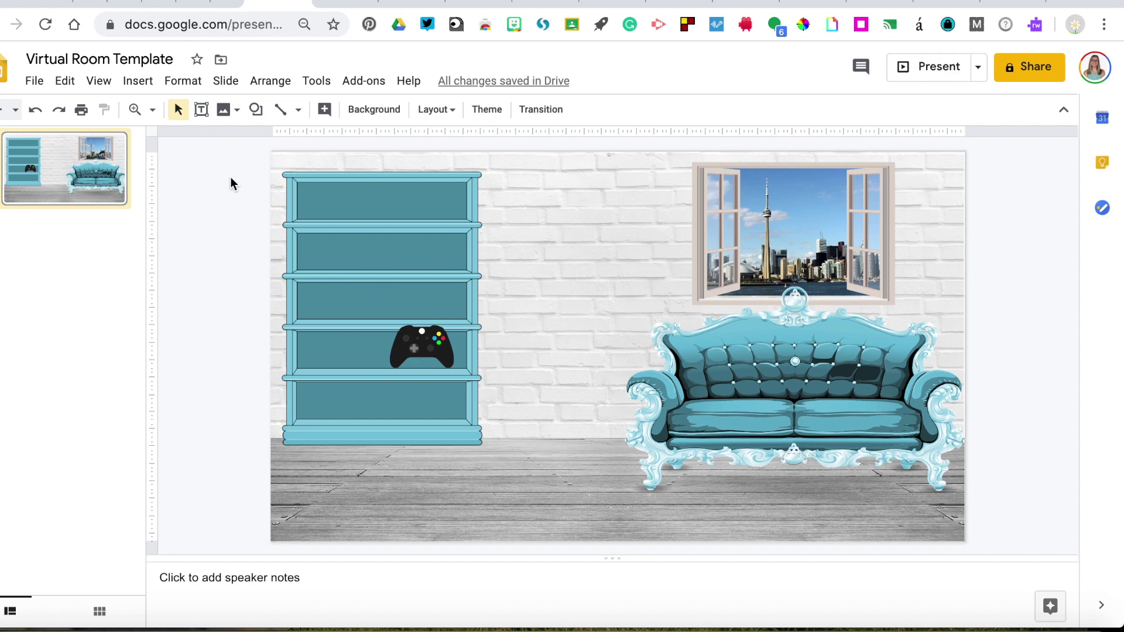
Publish the presentation from File > Publish to the web and copy the generated link.
left_click(33, 83)
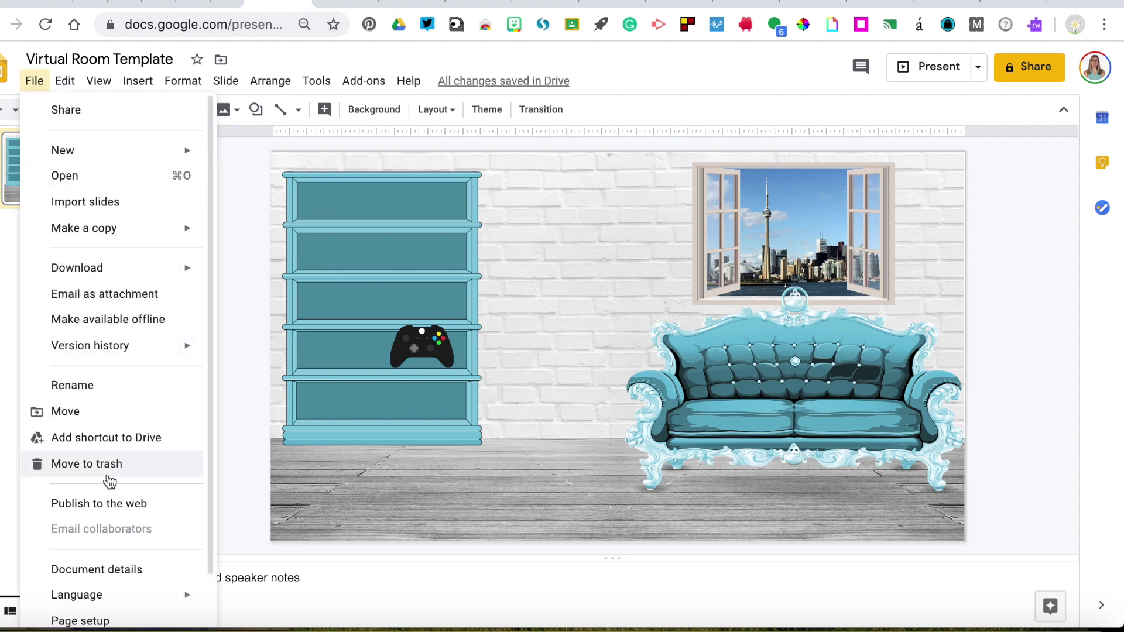
left_click(116, 511)
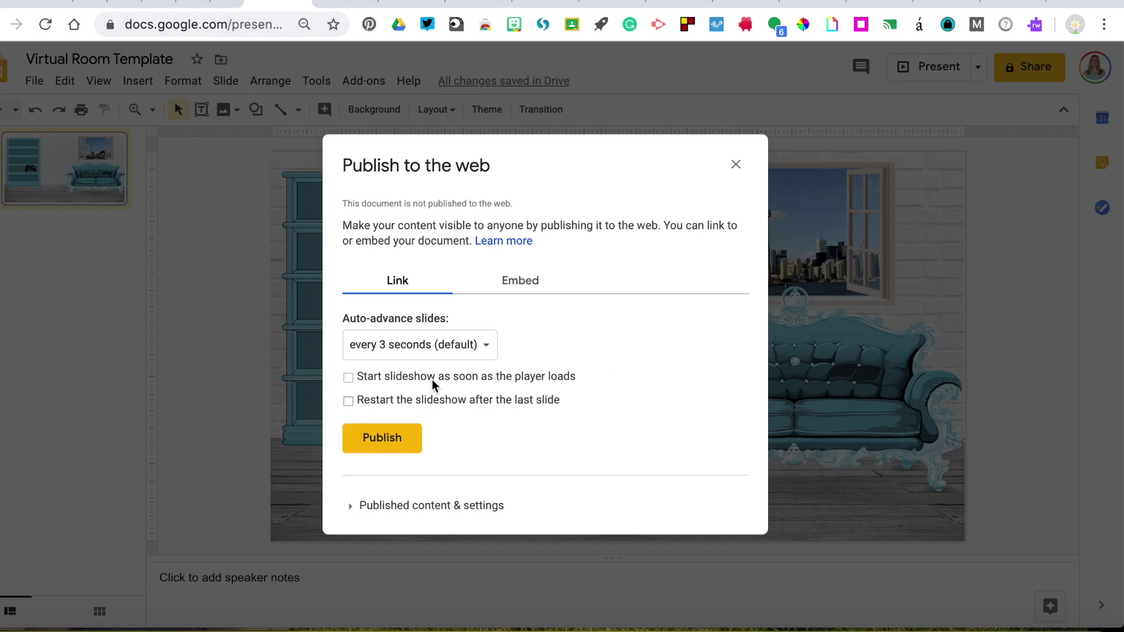
left_click(384, 443)
left_click(696, 126)
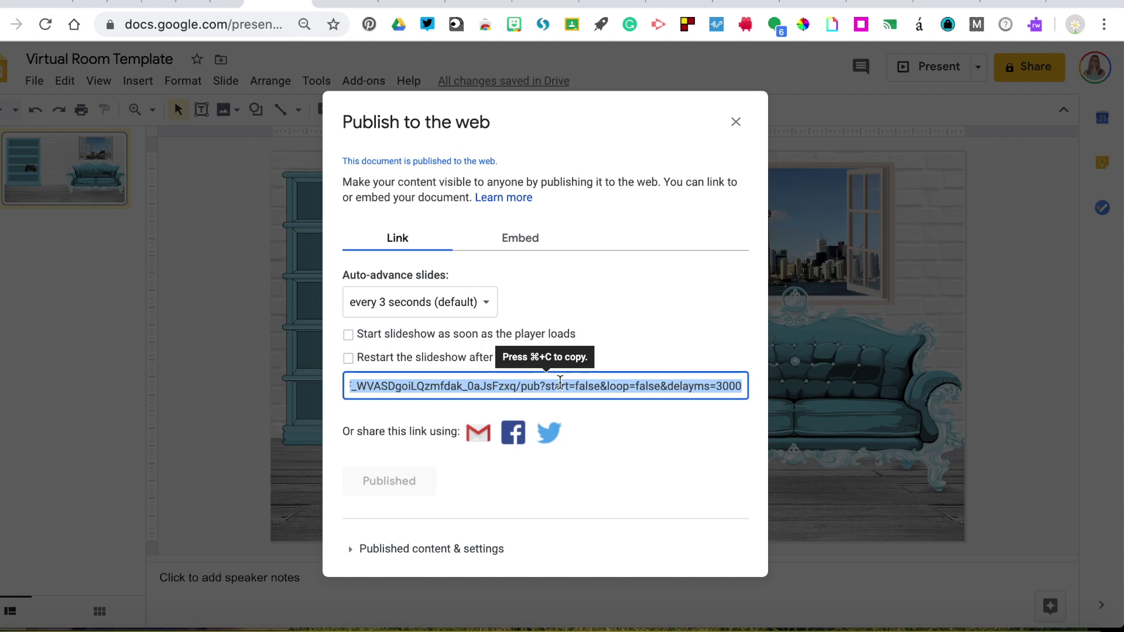
key("super+c")
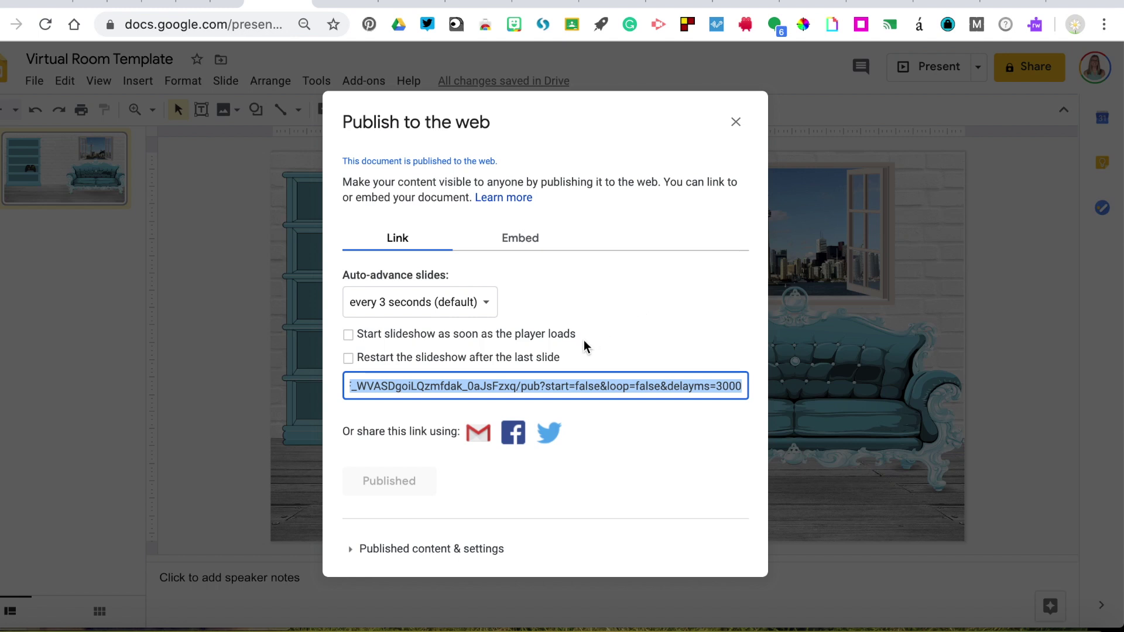
left_click(734, 122)
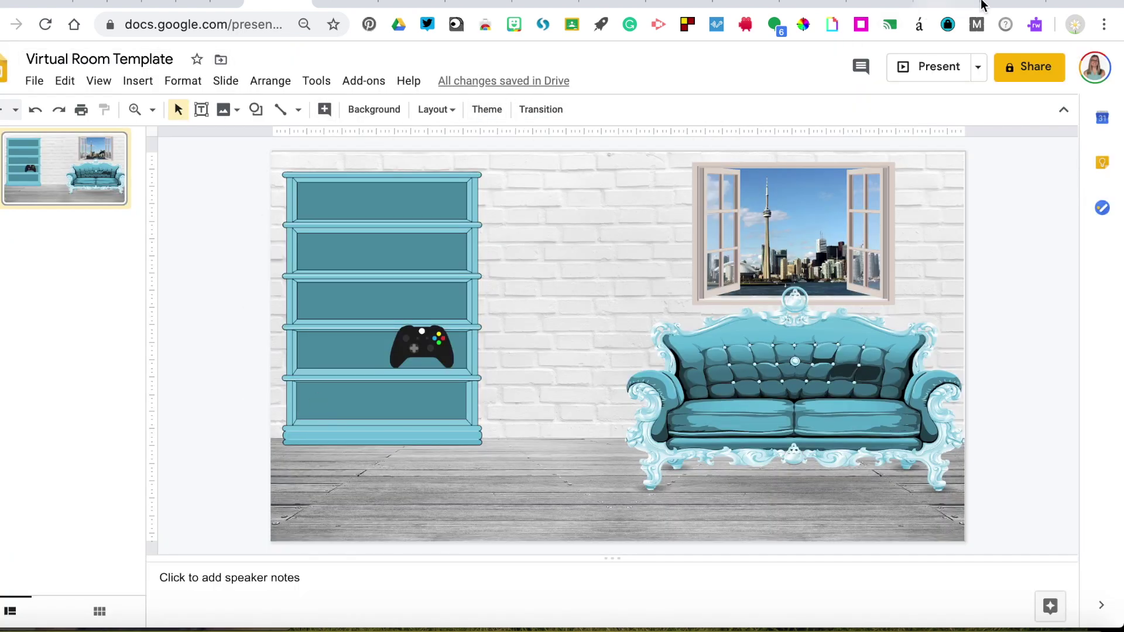
Paste the copied published link into a new Chrome tab and load it.
left_click(1001, 3)
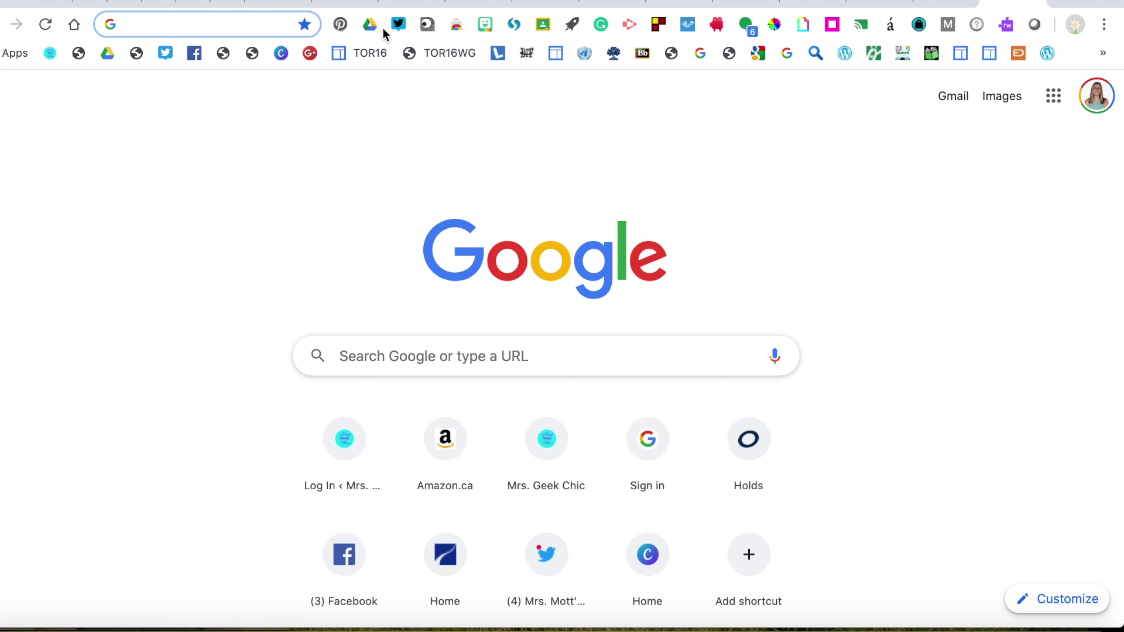
key("super+v")
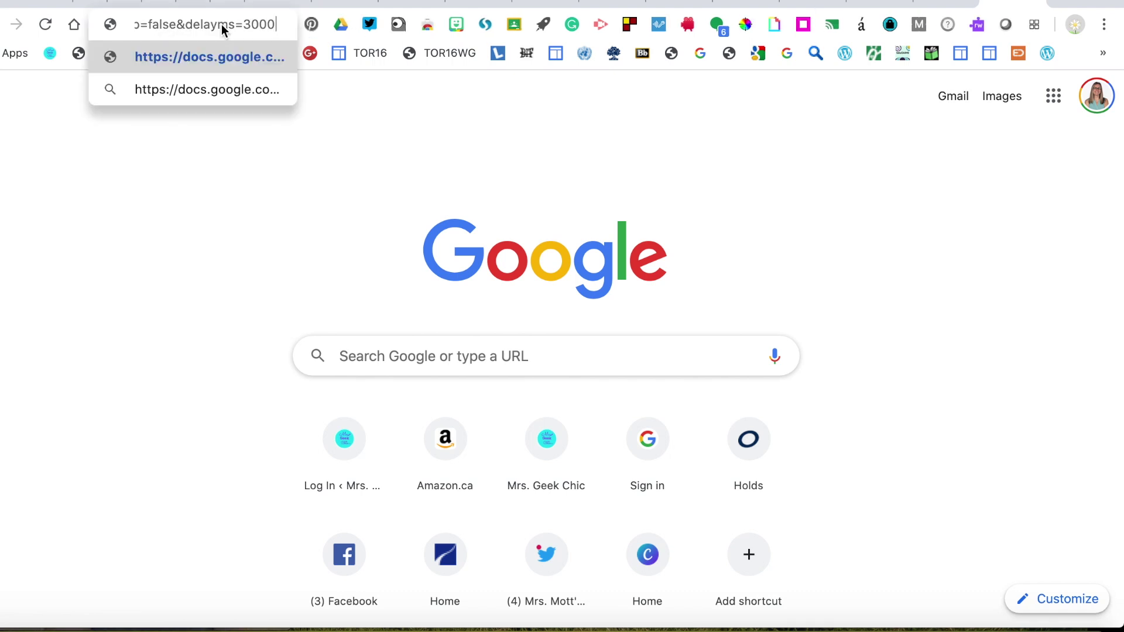
key("Return")
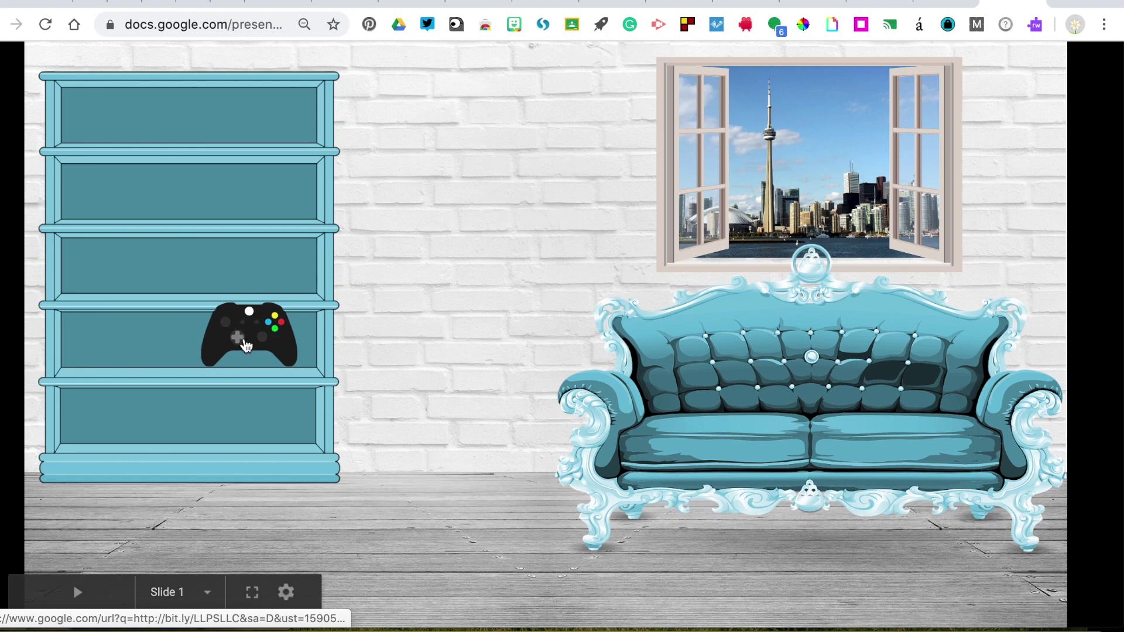
Leave the full-screen published slideshow with Esc.
key("Escape")
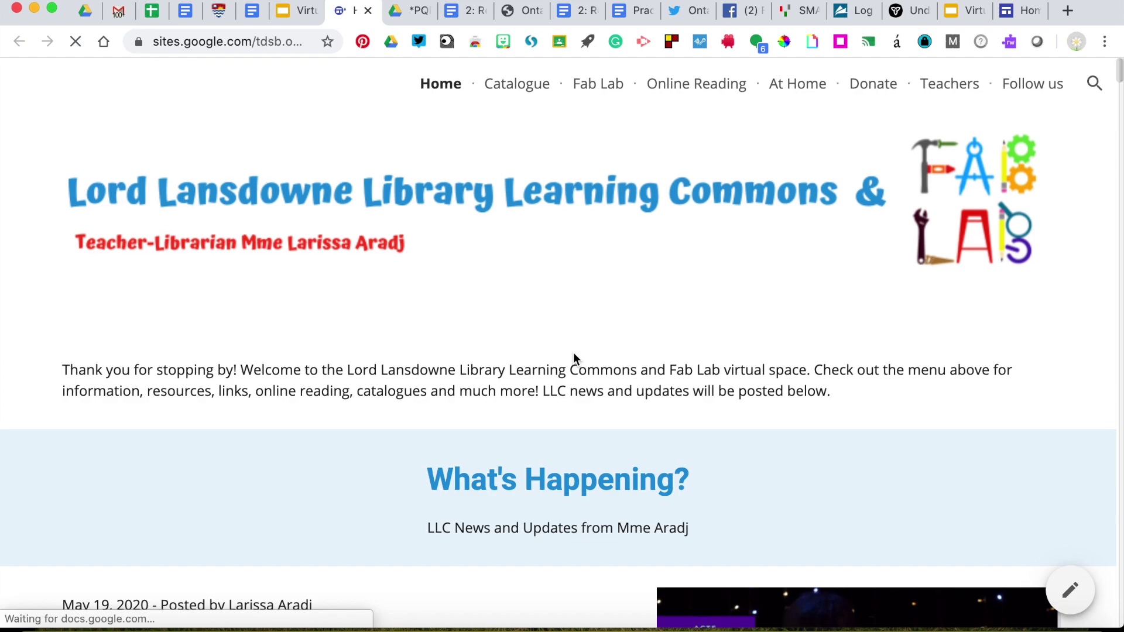
Scroll through the library's Google Sites page, then return to the Virtual Room Template tab.
scroll(574, 357, "down", 2)
scroll(574, 358, "down", 13)
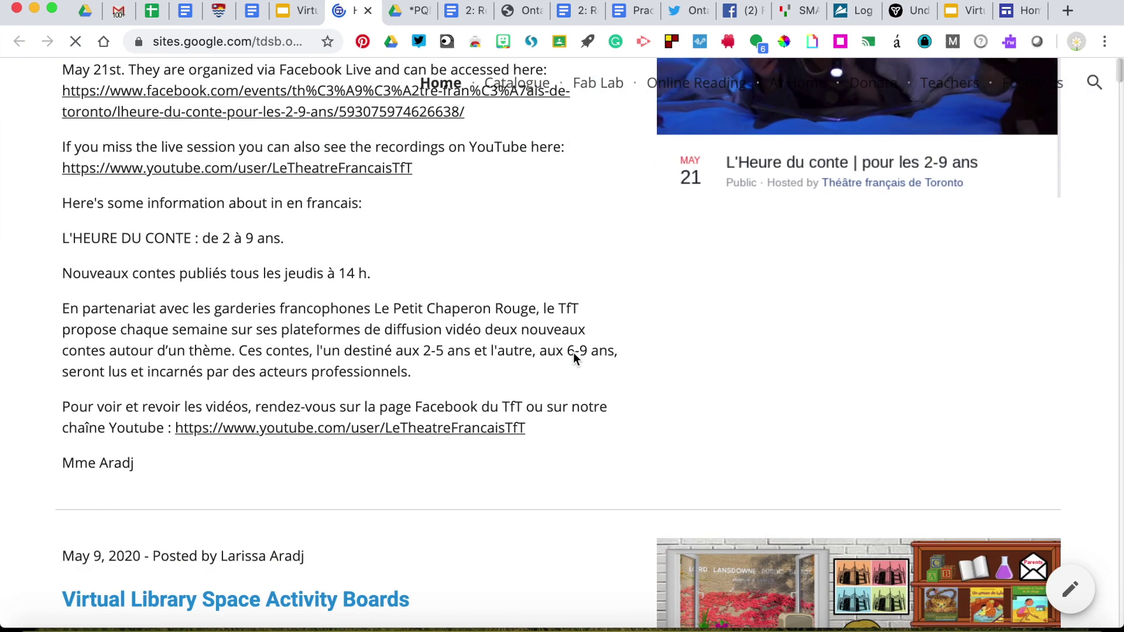
scroll(574, 359, "up", 7)
scroll(573, 359, "up", 8)
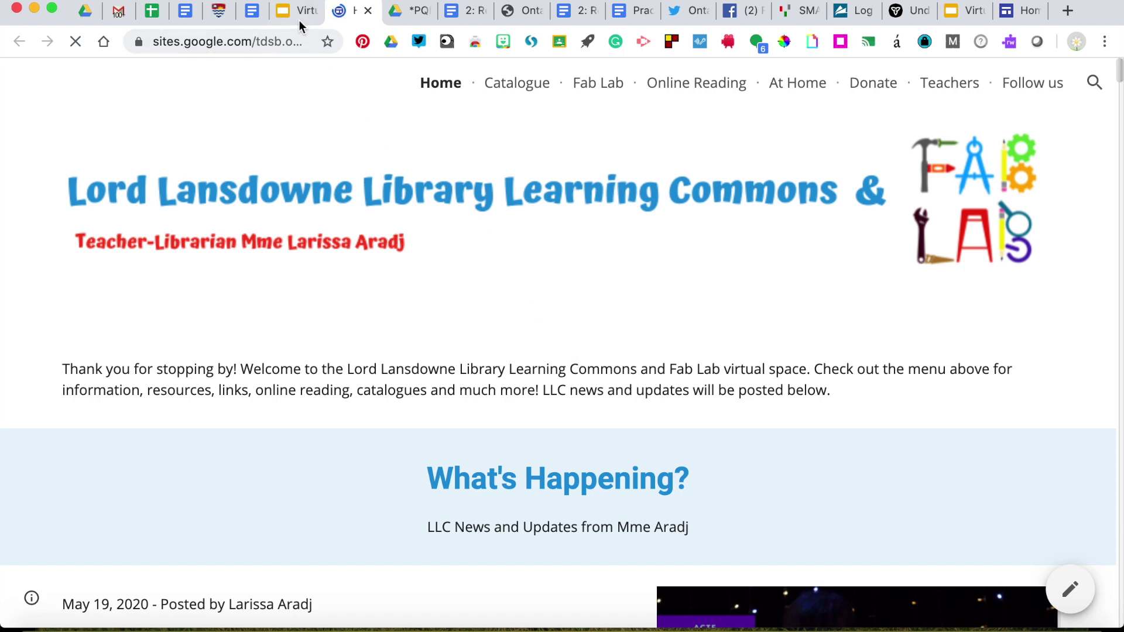
left_click(296, 13)
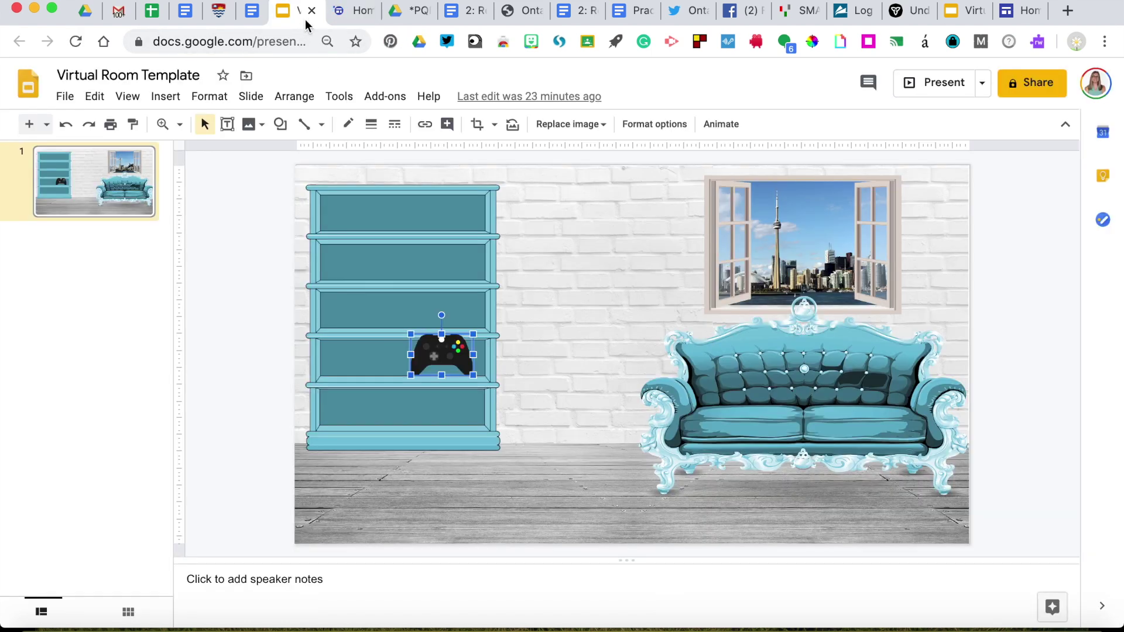
Reopen the Publish to the web settings and copy the published link again.
left_click(532, 305)
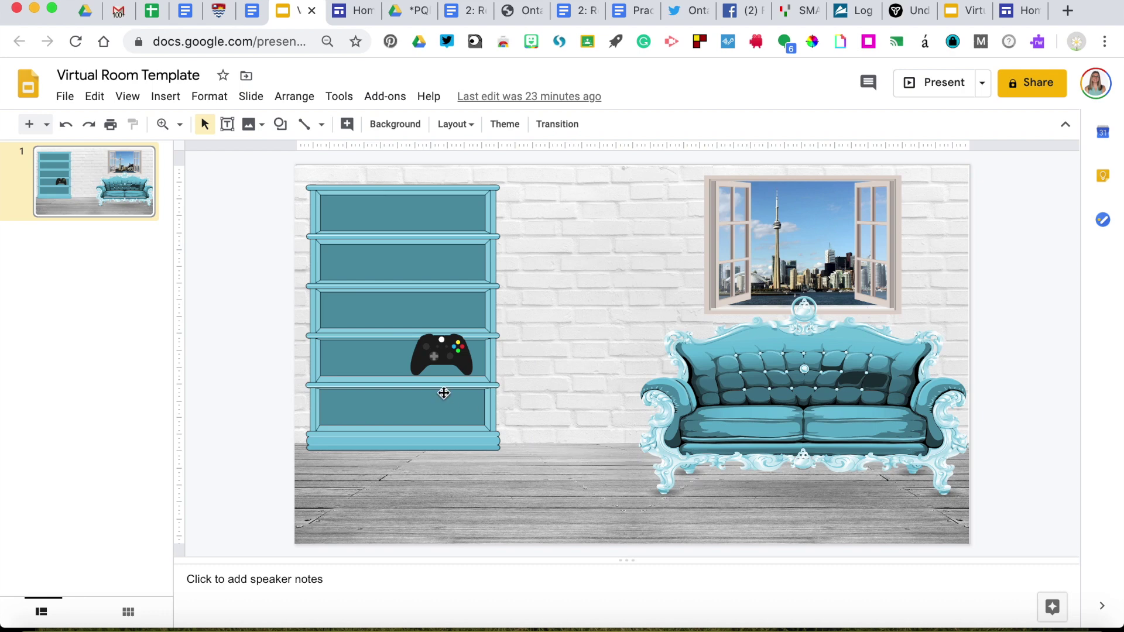
left_click(66, 96)
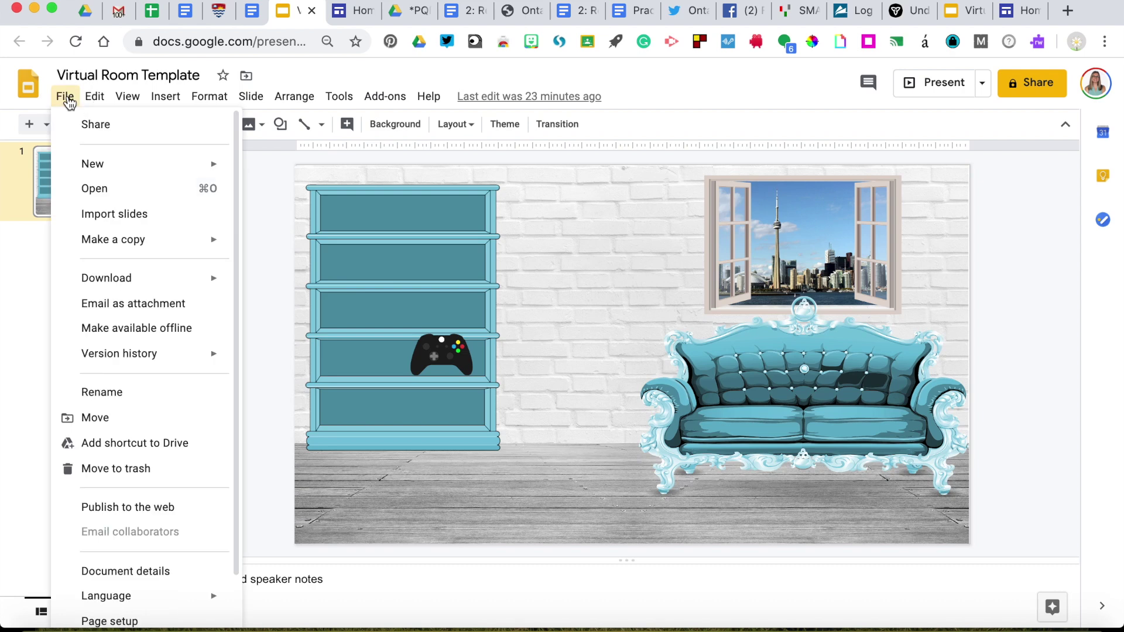
left_click(162, 507)
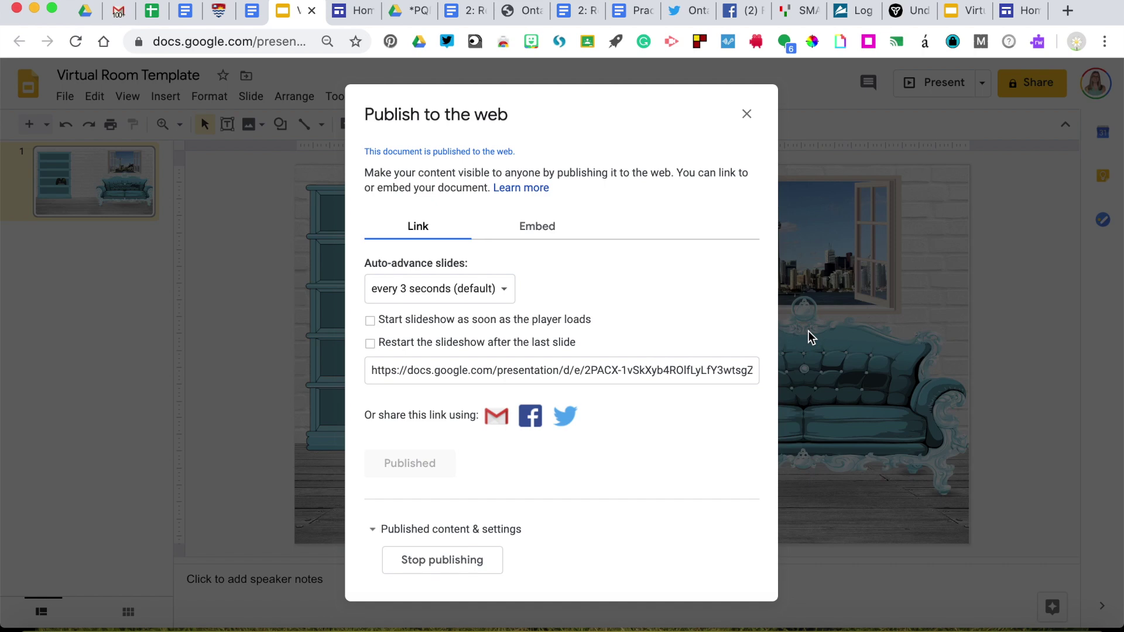
left_click(746, 114)
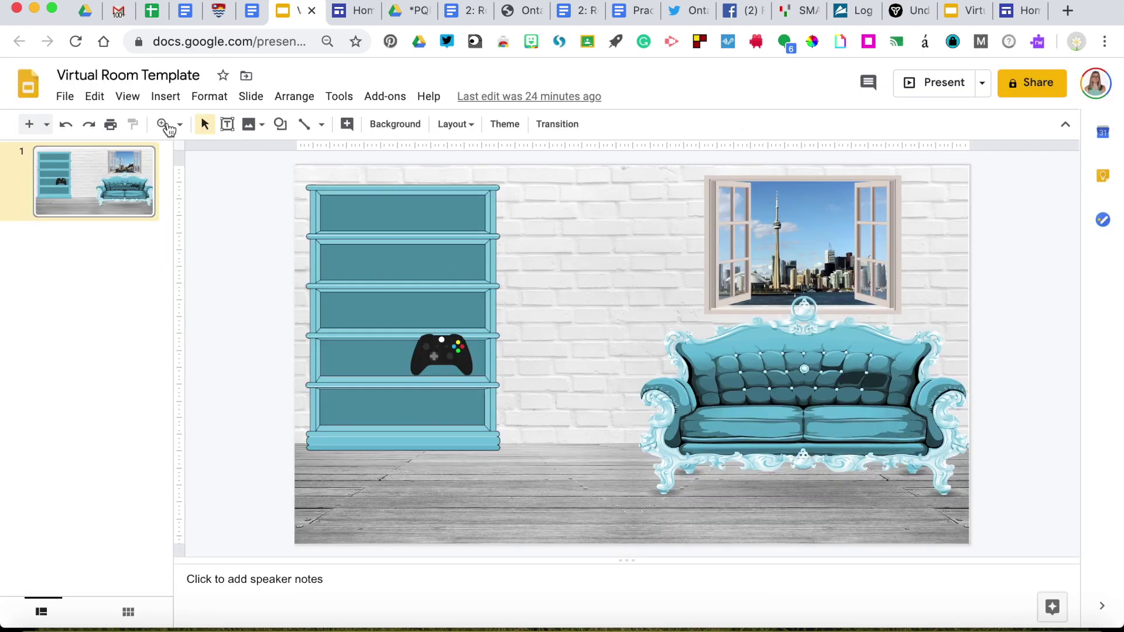
left_click(65, 96)
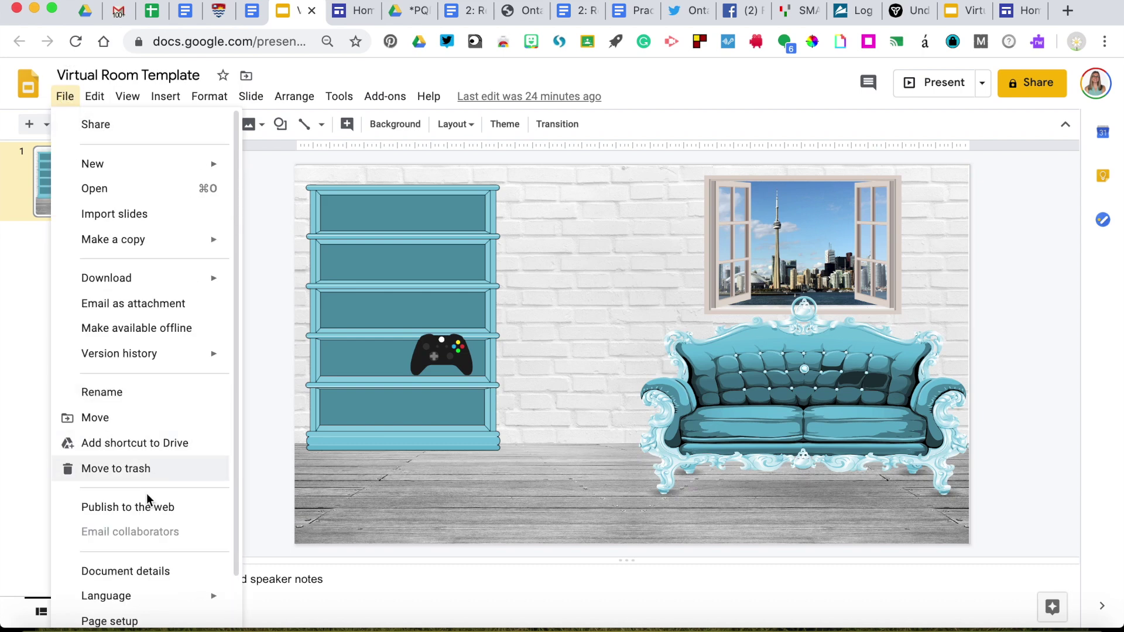
left_click(139, 507)
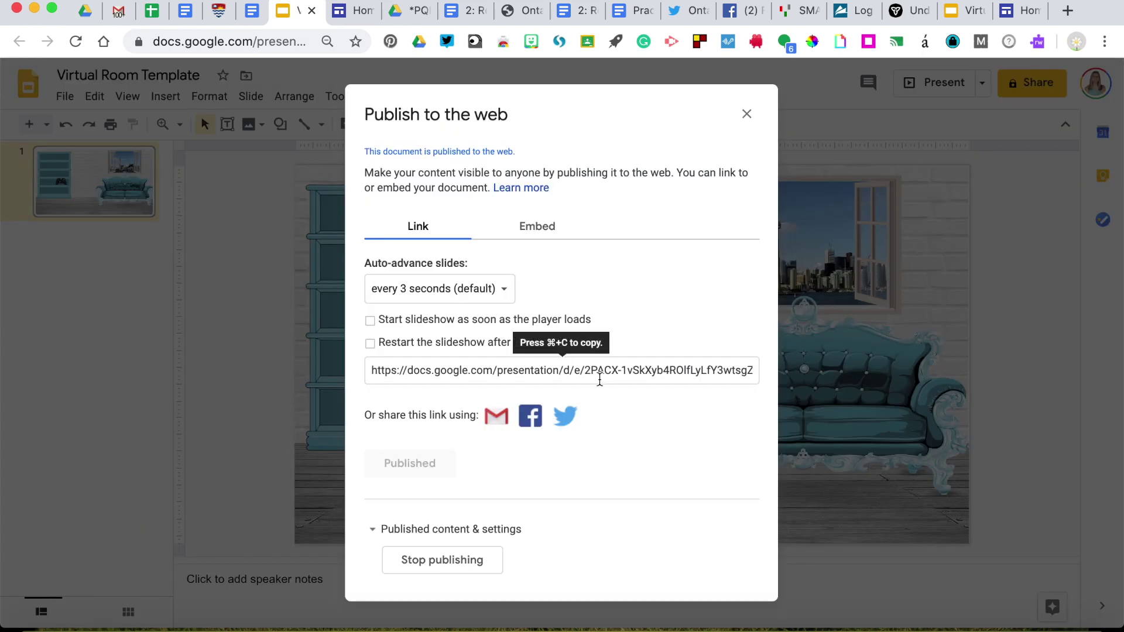
key("super+c")
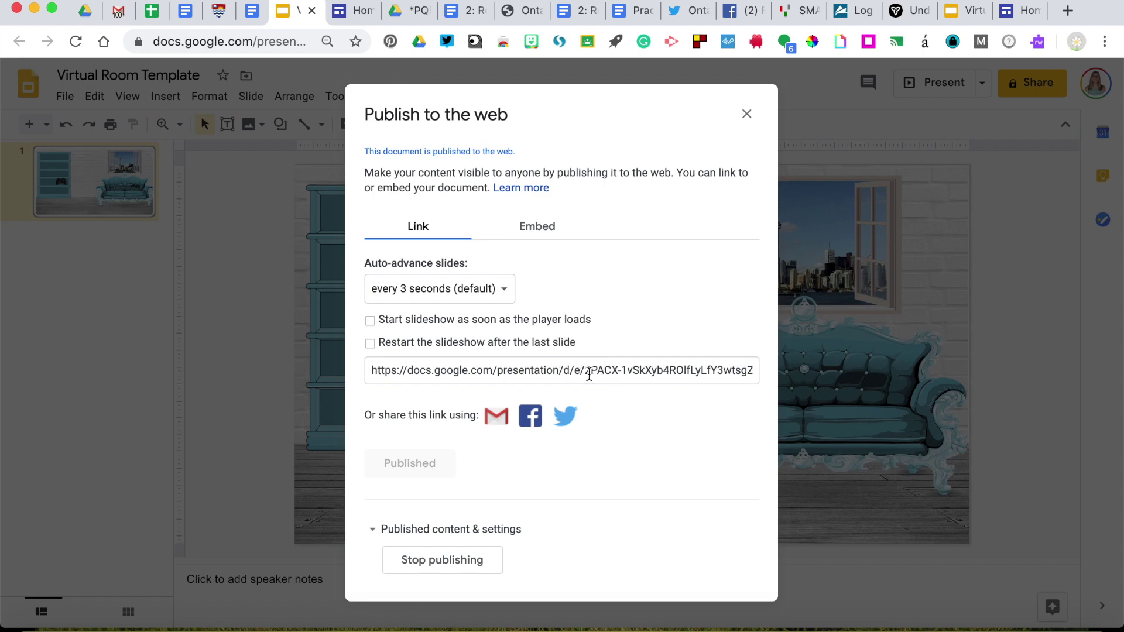
left_click(746, 115)
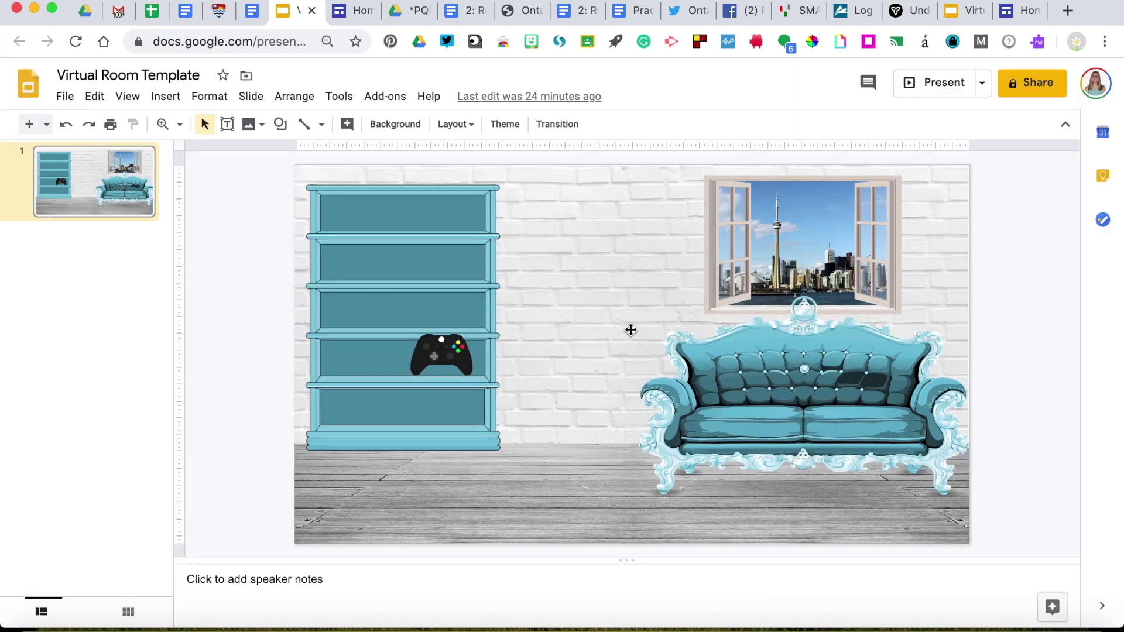